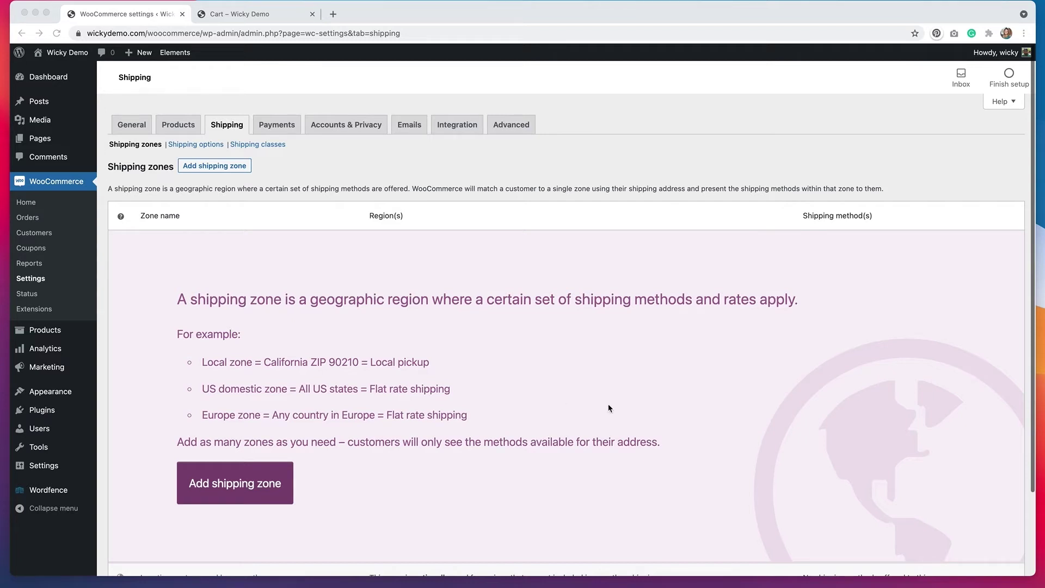
Bring the browser window with the WooCommerce admin to the front.
left_click(246, 485)
Create a shipping zone named United States covering the United States (US) region.
left_click(246, 485)
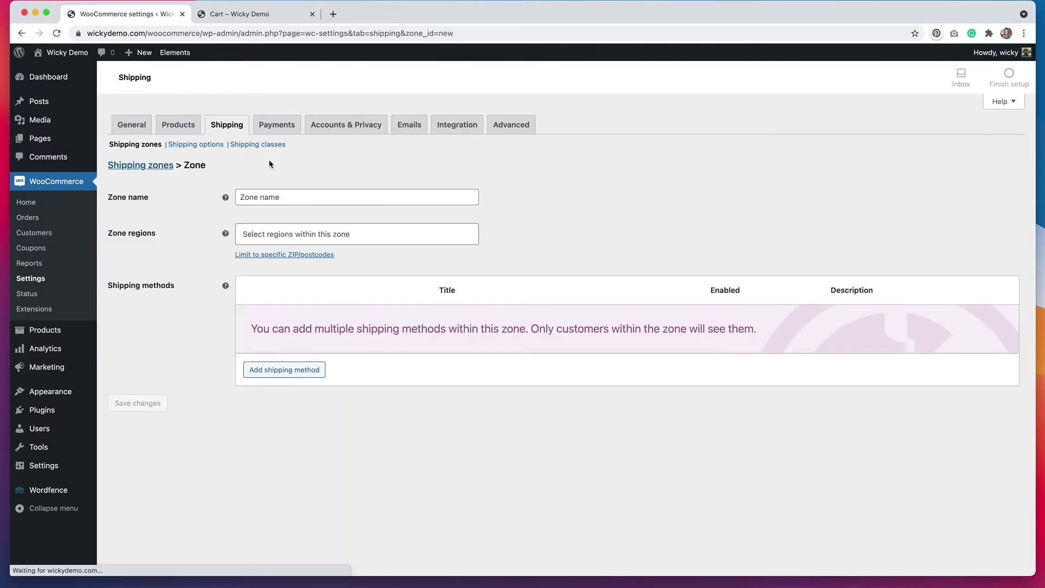
left_click(286, 200)
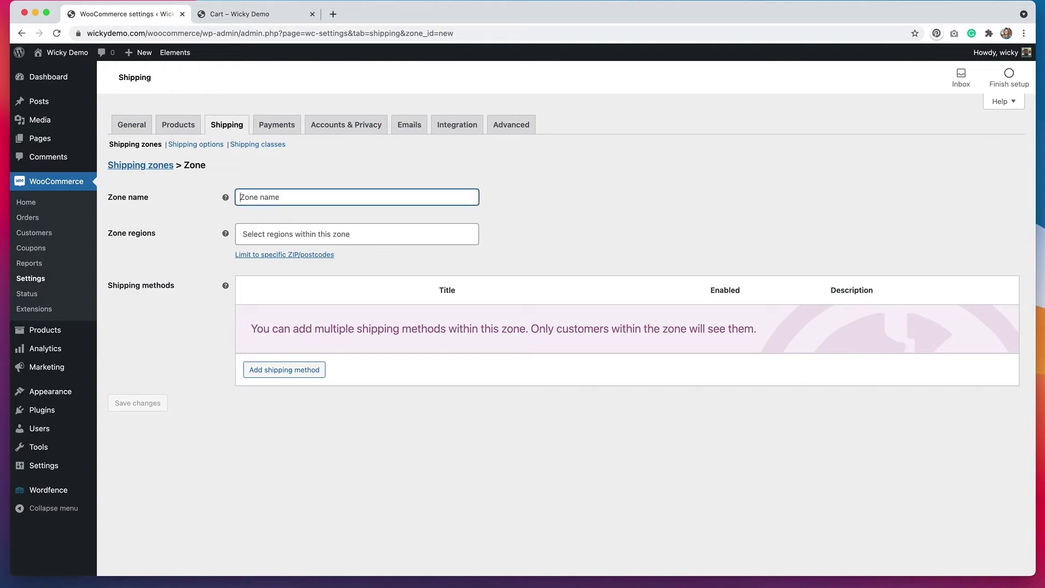
type("United States")
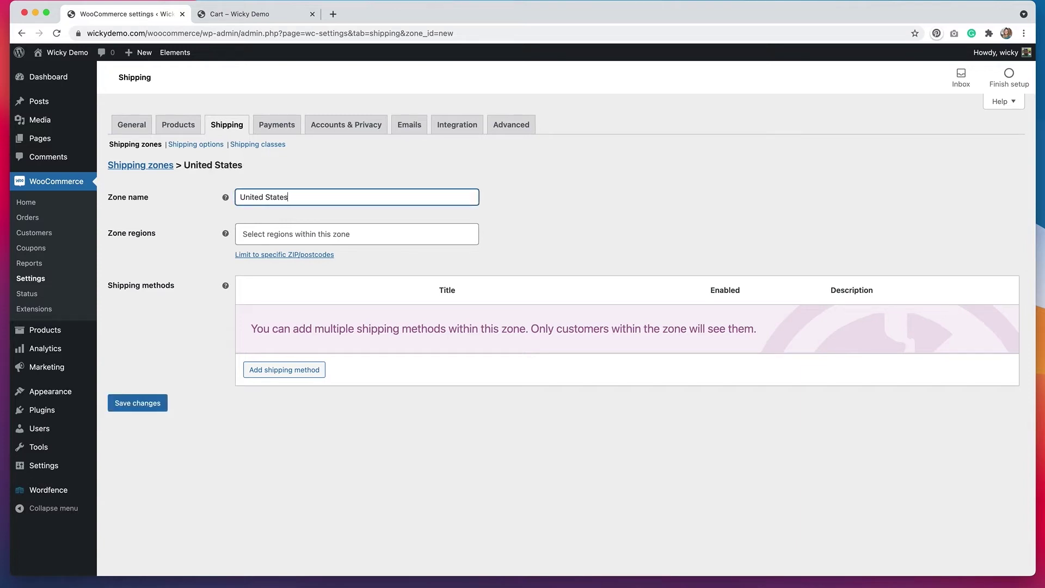
left_click(297, 238)
type("United States")
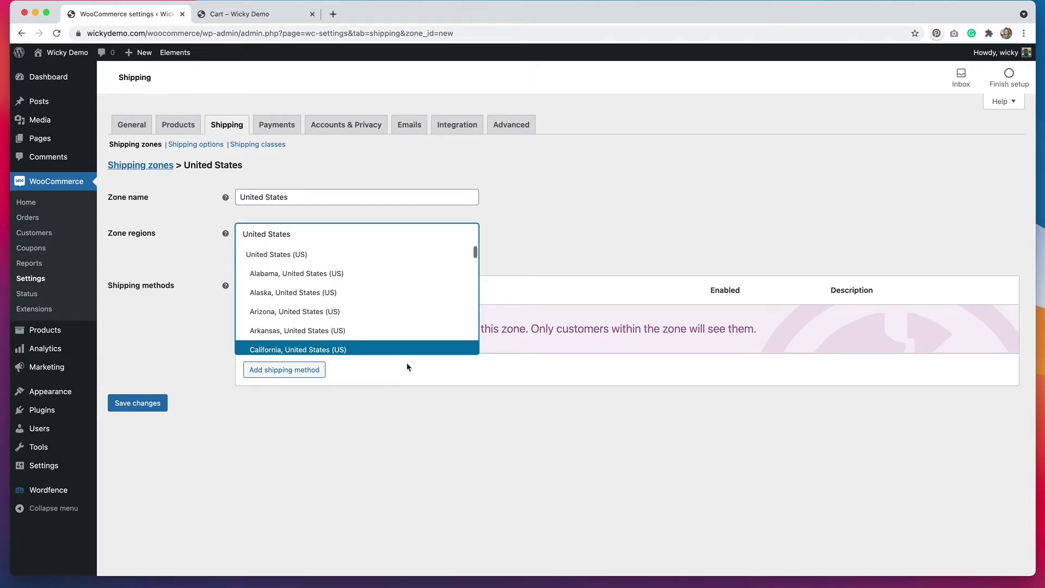
scroll(403, 309, "down", 3)
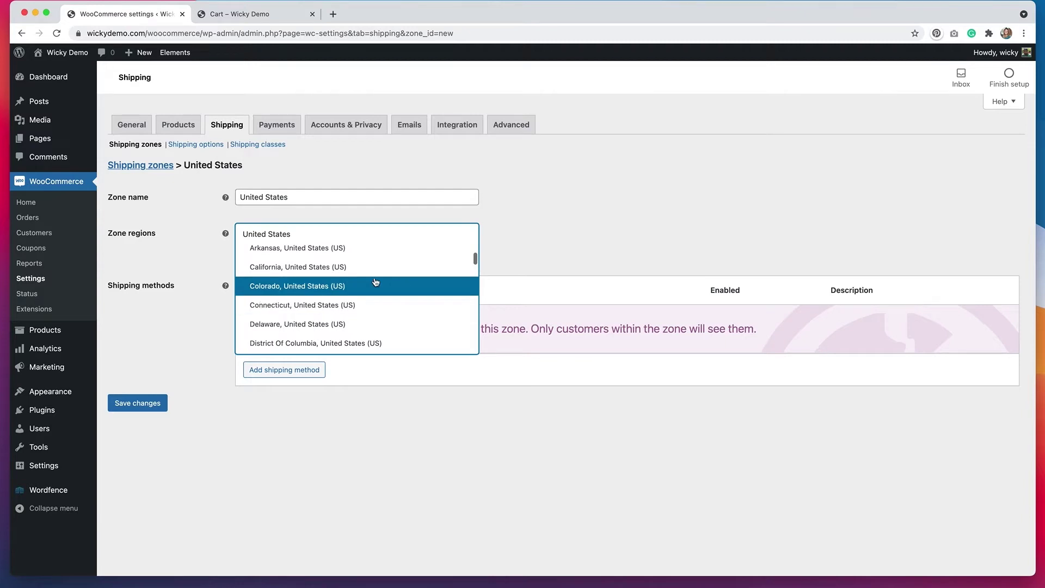
scroll(351, 280, "up", 3)
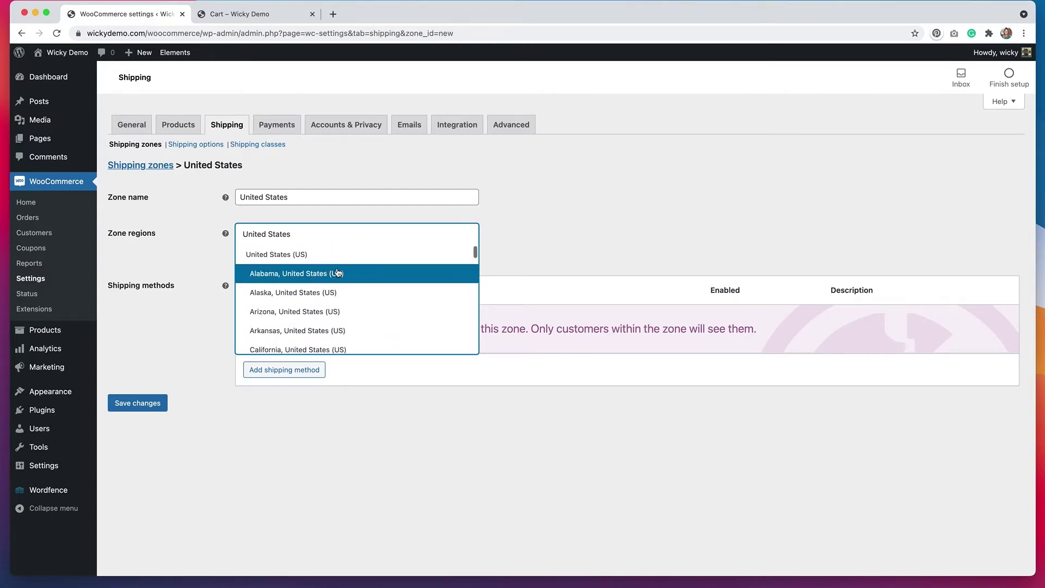
left_click(306, 256)
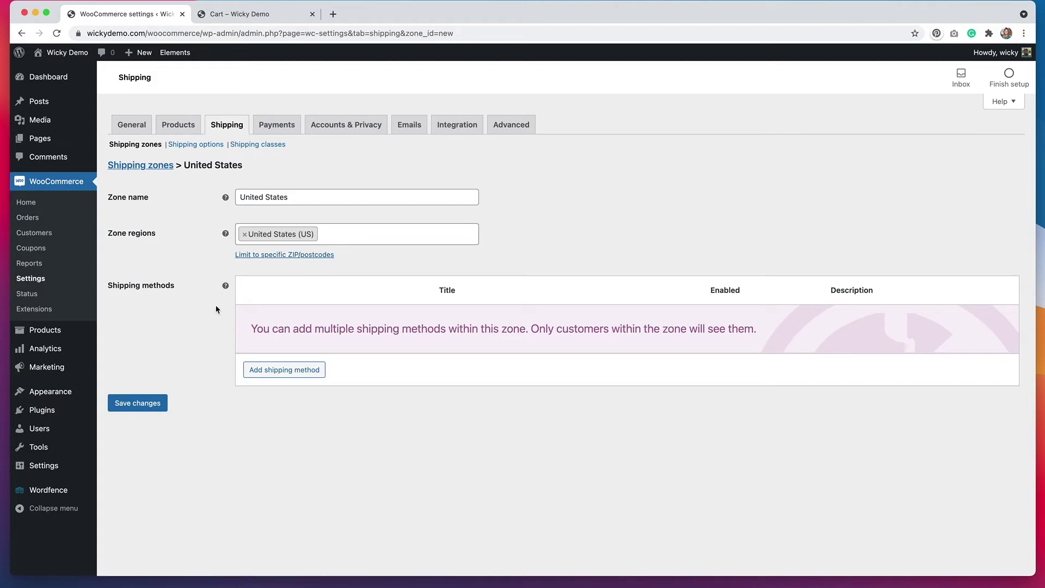
left_click(296, 376)
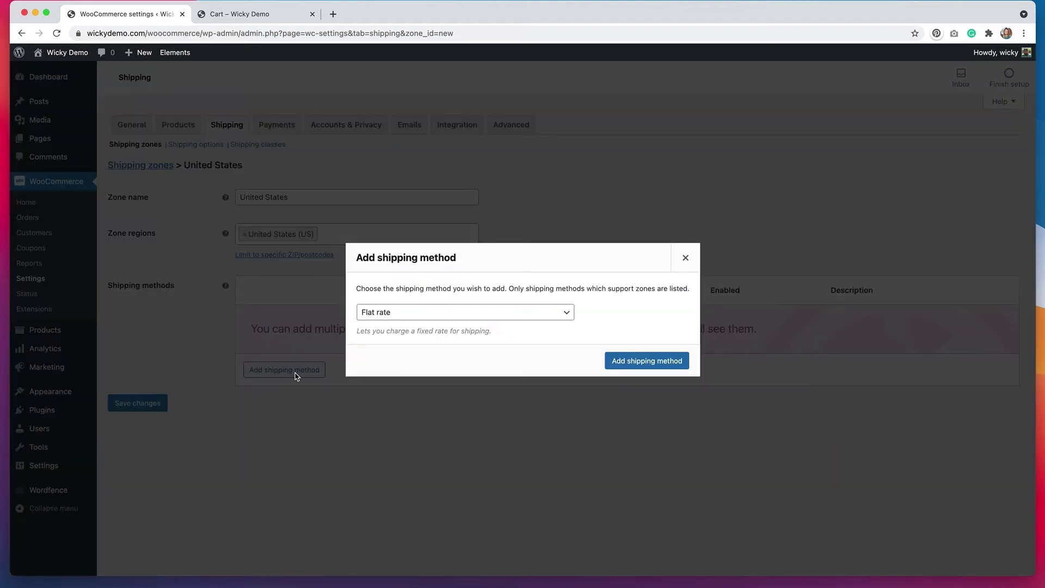
Add an enabled Flat rate method to the United States zone and bring up its settings.
left_click(472, 316)
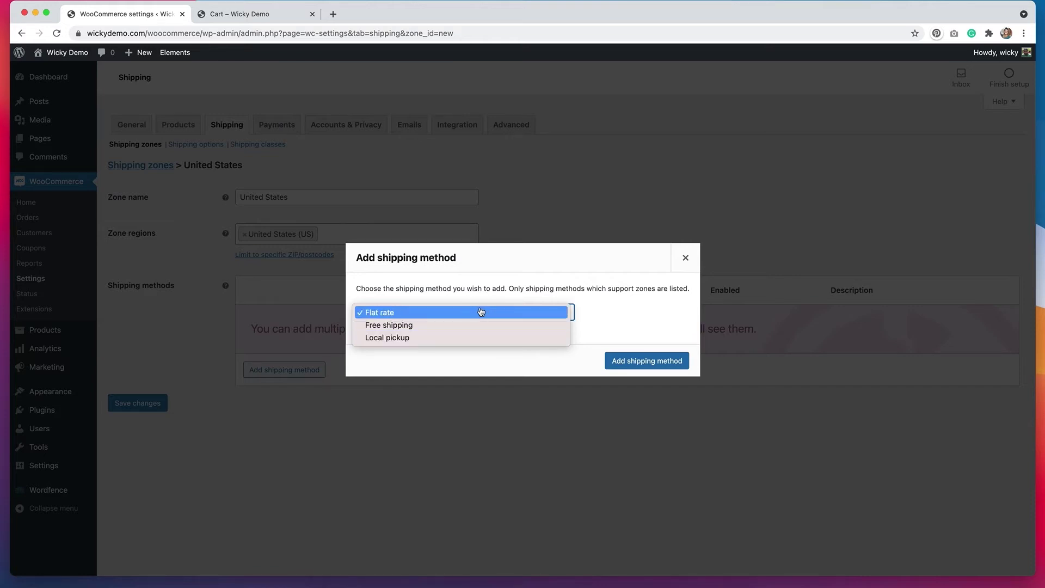
left_click(482, 312)
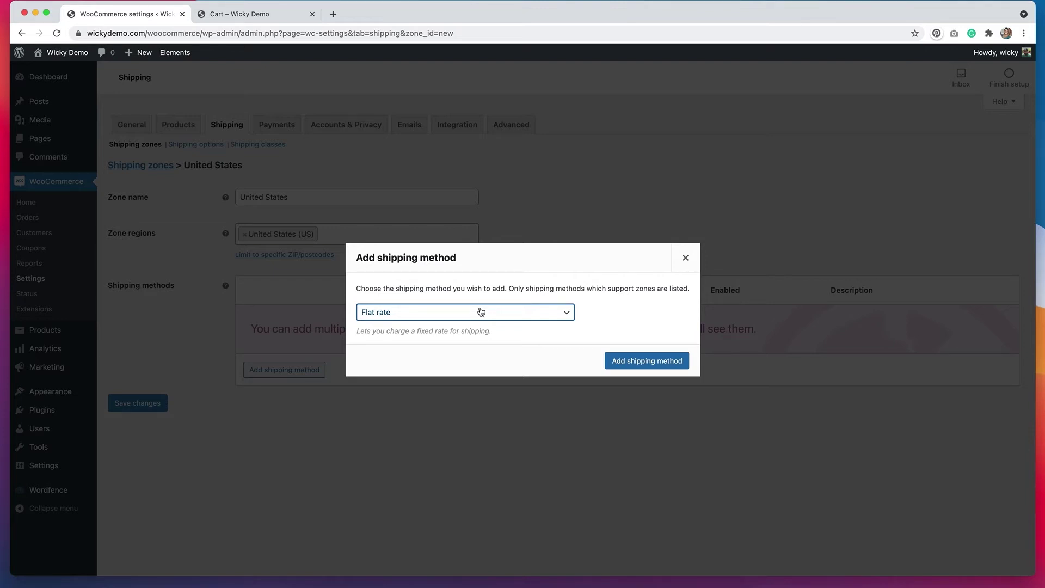
left_click(613, 361)
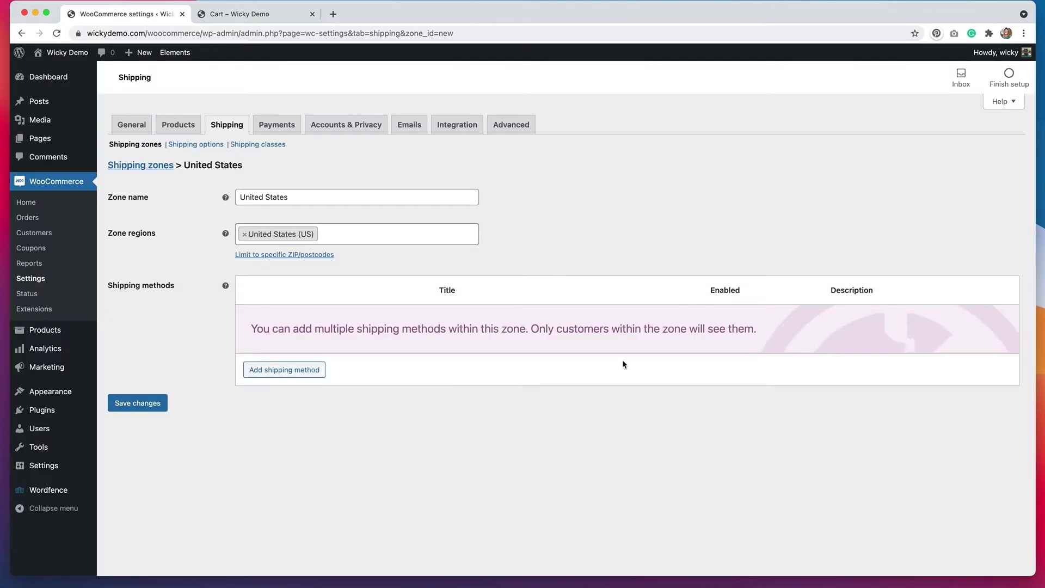
mouse_move(580, 346)
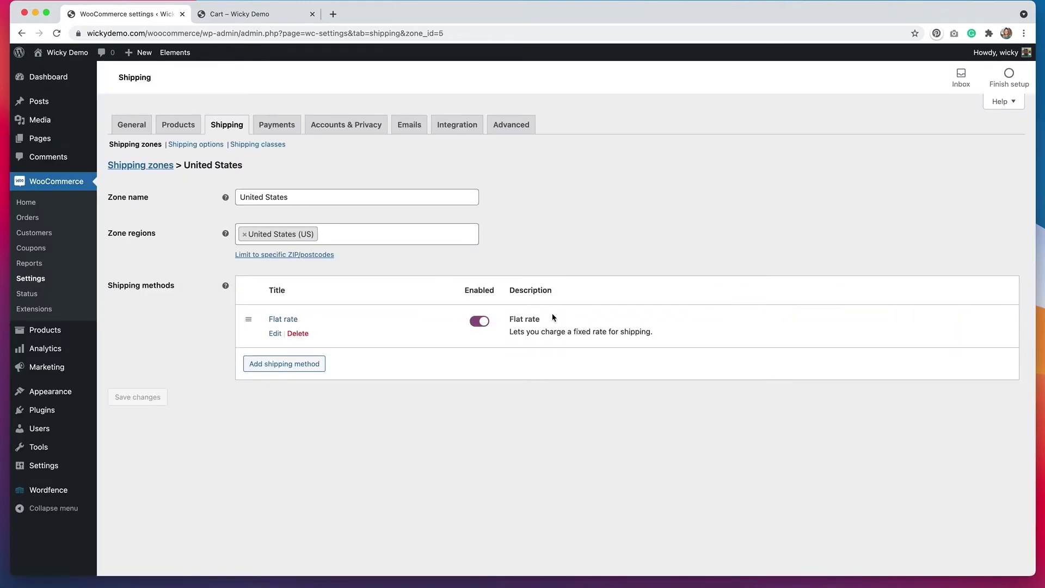
left_click(478, 324)
left_click(478, 323)
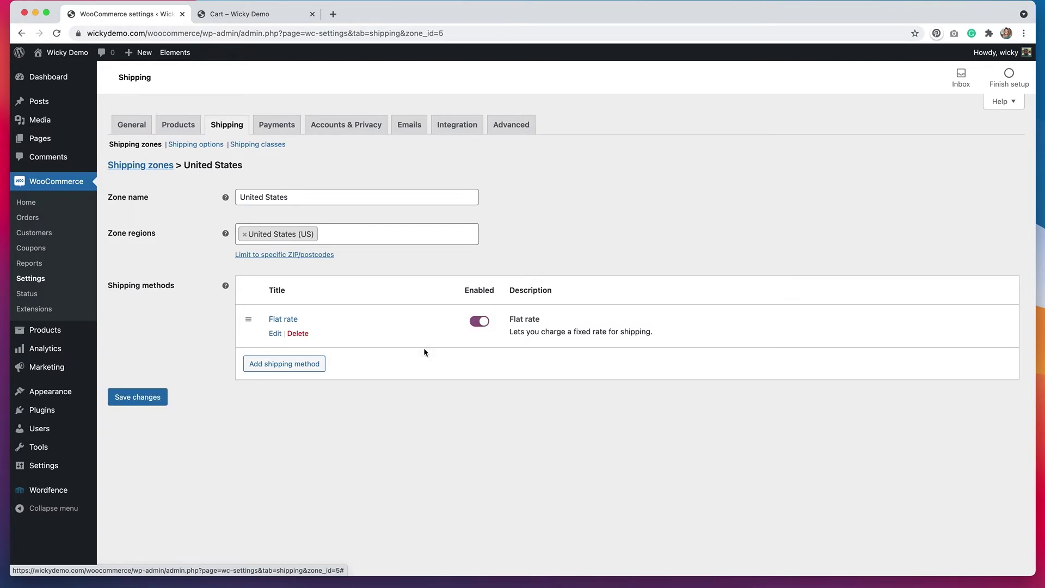
left_click(275, 334)
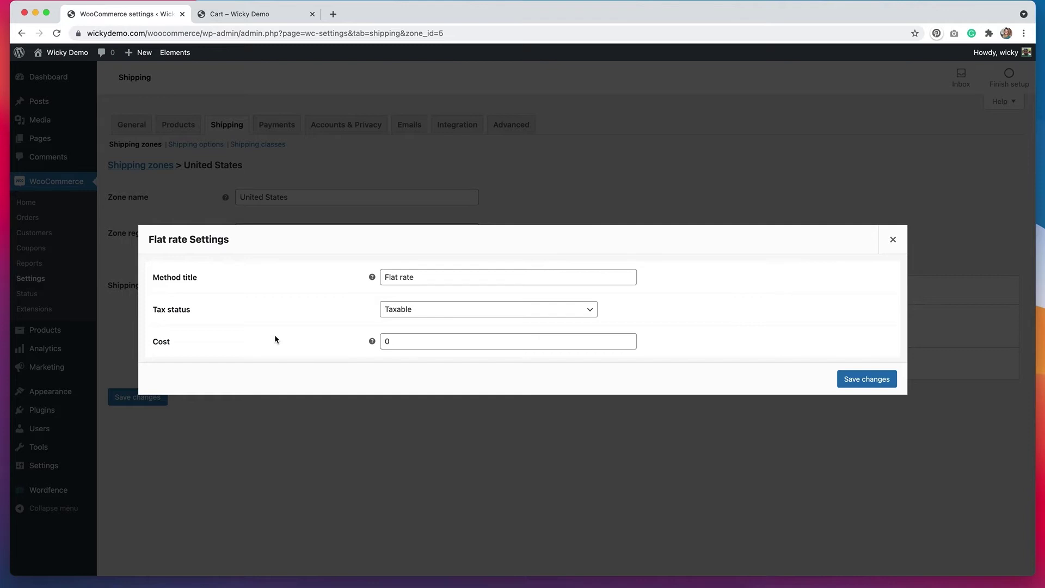
Change the United States flat rate cost from 0 to 30 and save.
left_click(382, 342)
type("3")
left_click(849, 384)
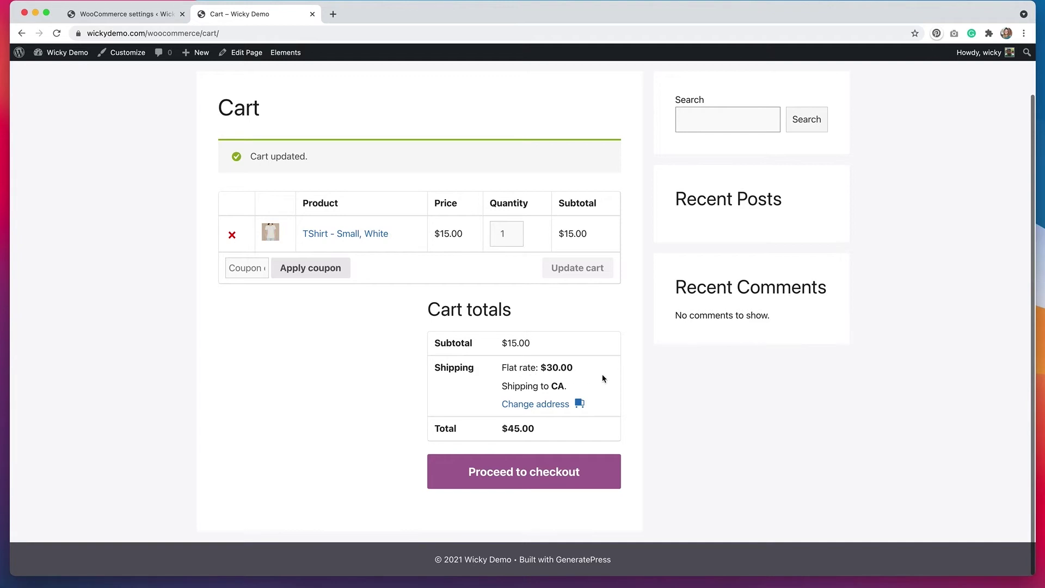
Go back to the shipping zones list and enter the 'Locations not covered by your other zones' zone.
key("ctrl+shift+Tab")
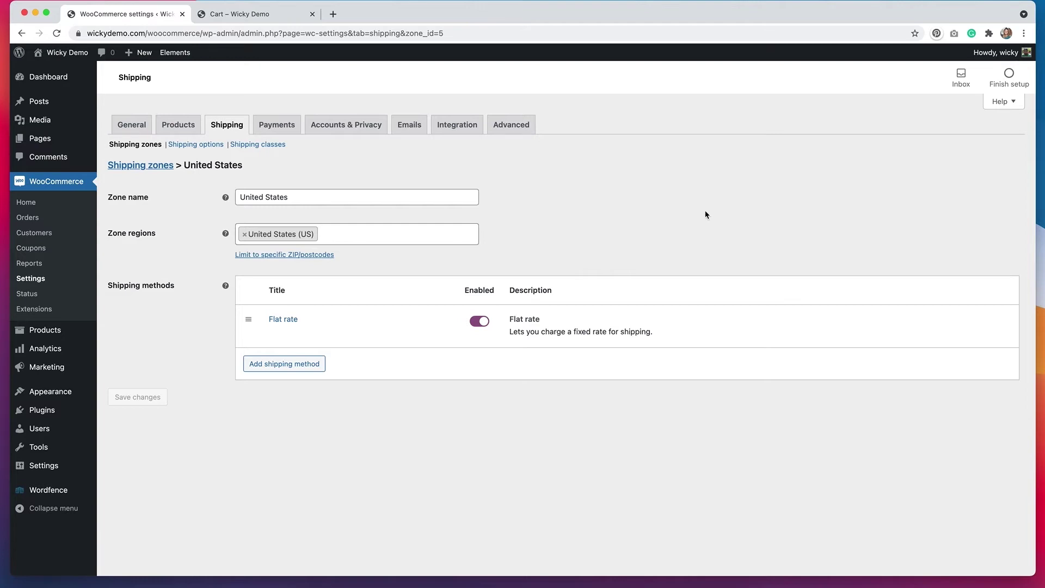
left_click(151, 167)
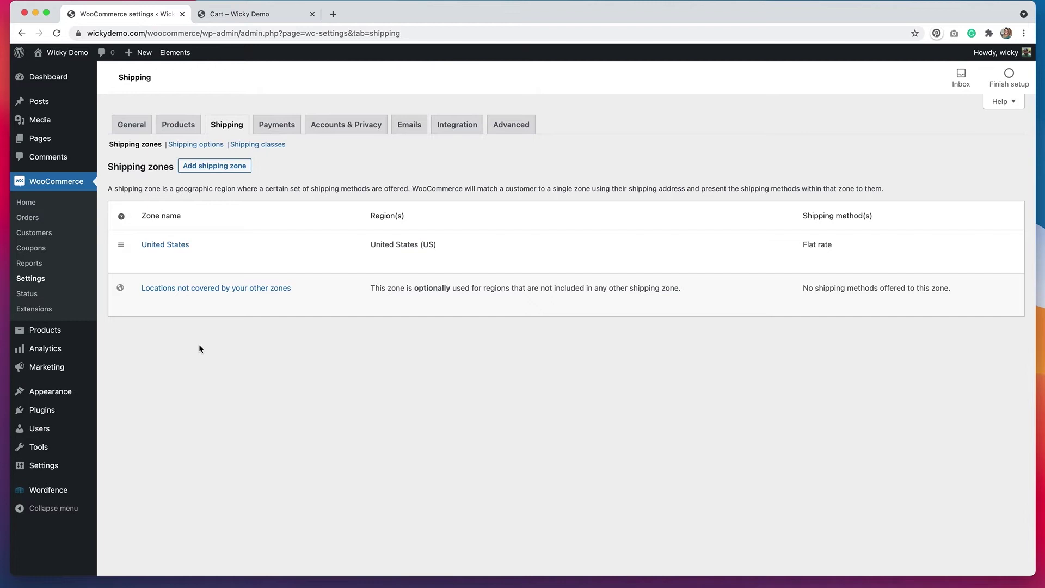
mouse_move(144, 296)
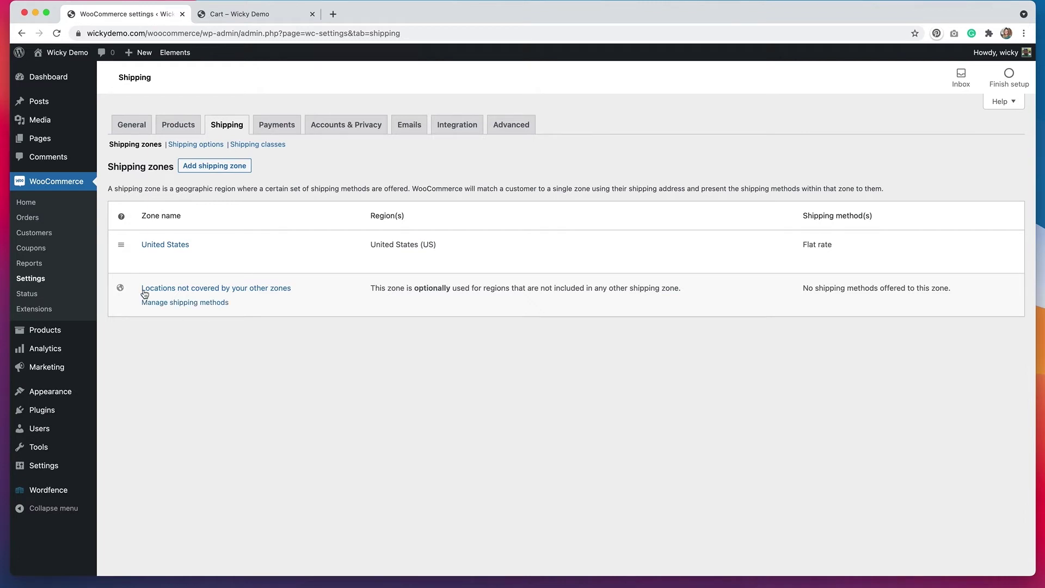
left_click(263, 288)
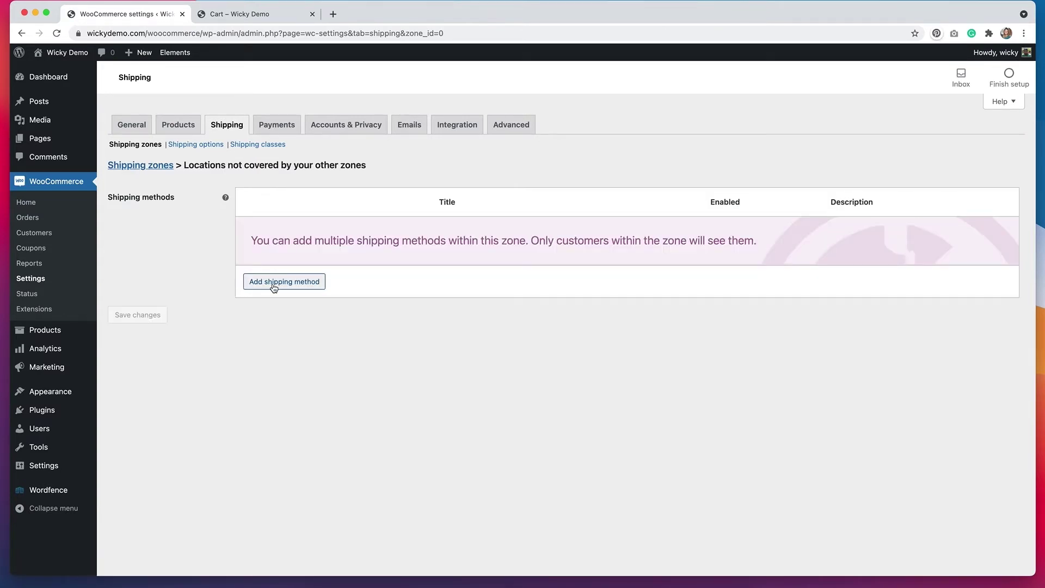
Add a Flat rate costing 50 to the uncovered-locations zone, then return to the cart.
left_click(273, 289)
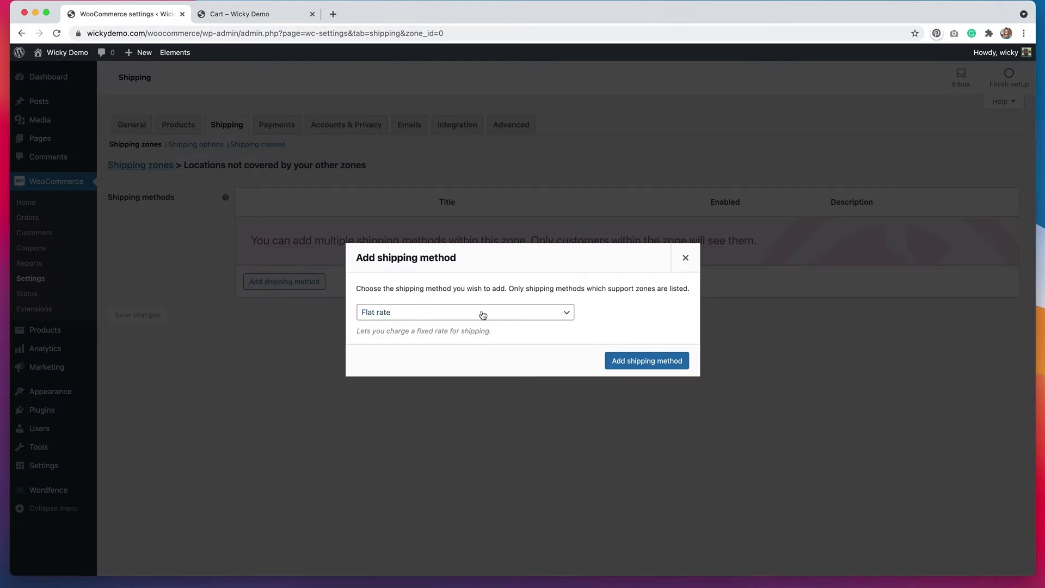
left_click(647, 361)
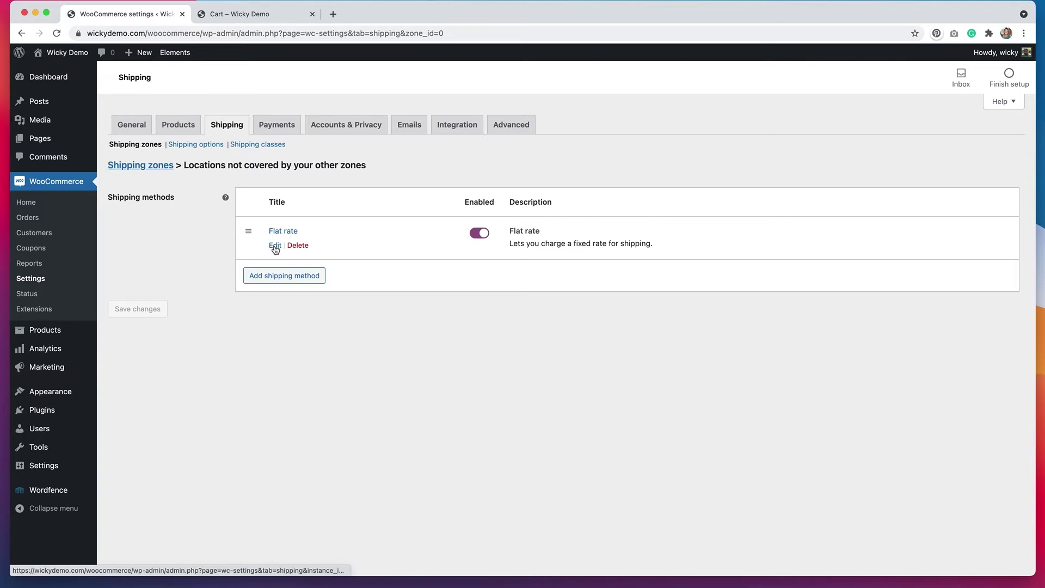
left_click(274, 245)
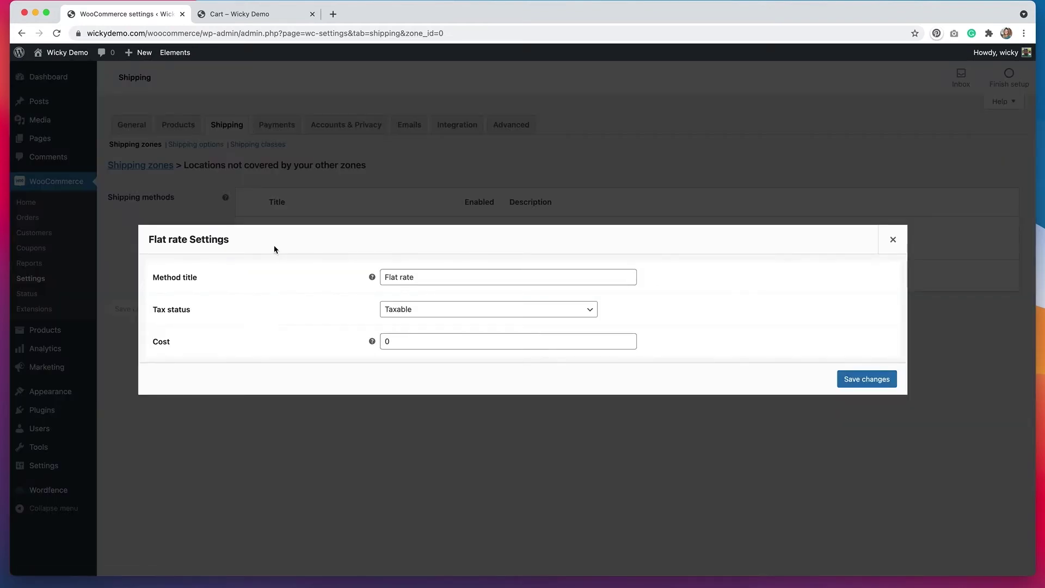
left_click(384, 341)
type("5")
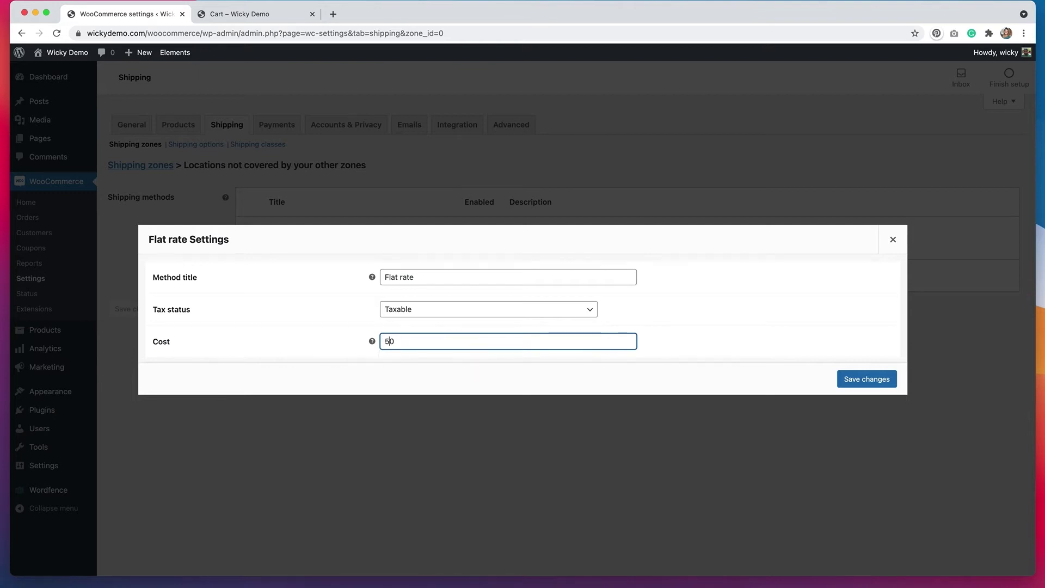
left_click(890, 378)
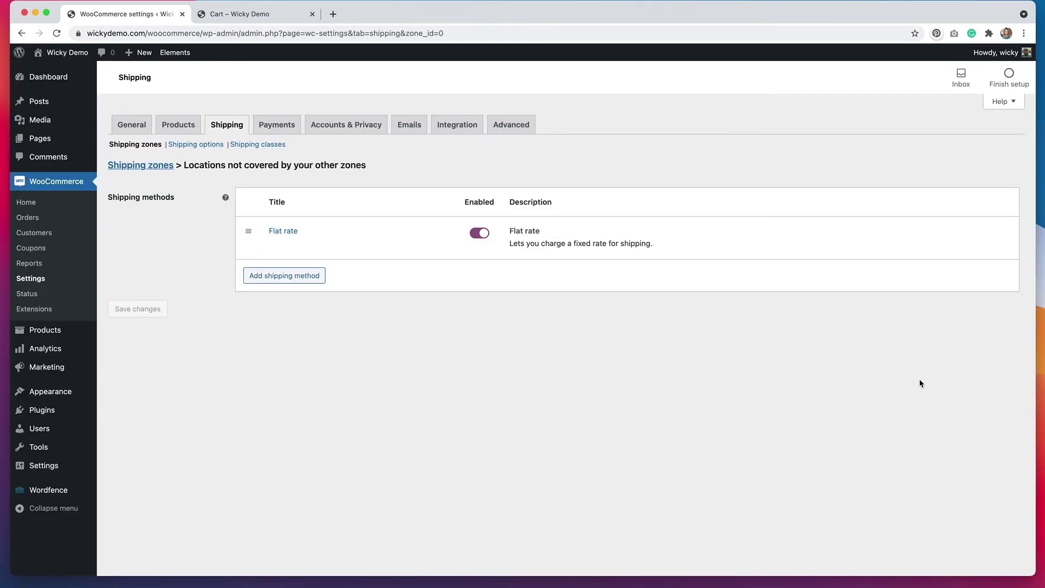
left_click(253, 17)
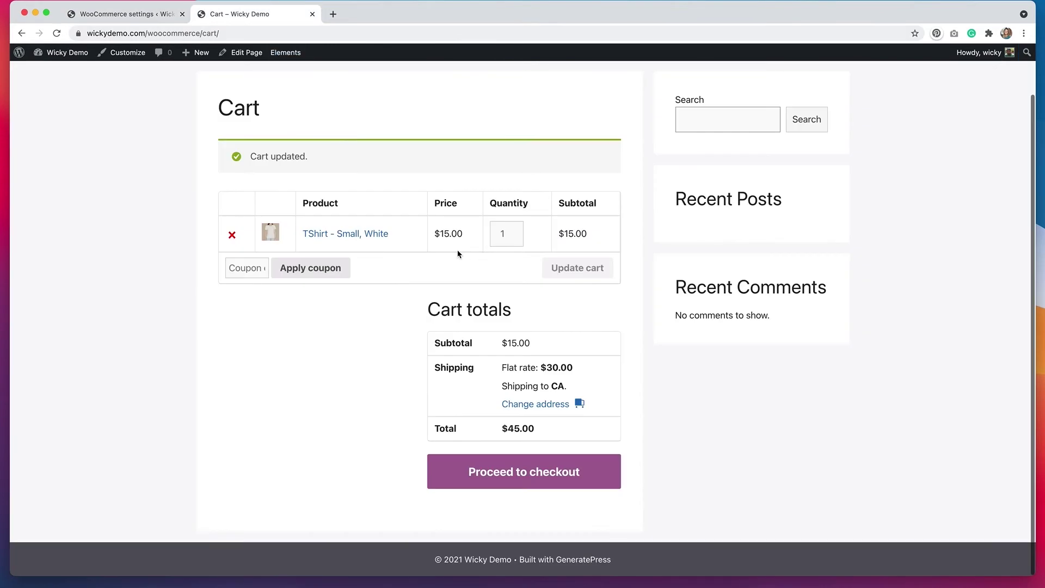
Recalculate cart shipping for a United Kingdom (UK) address.
left_click(562, 406)
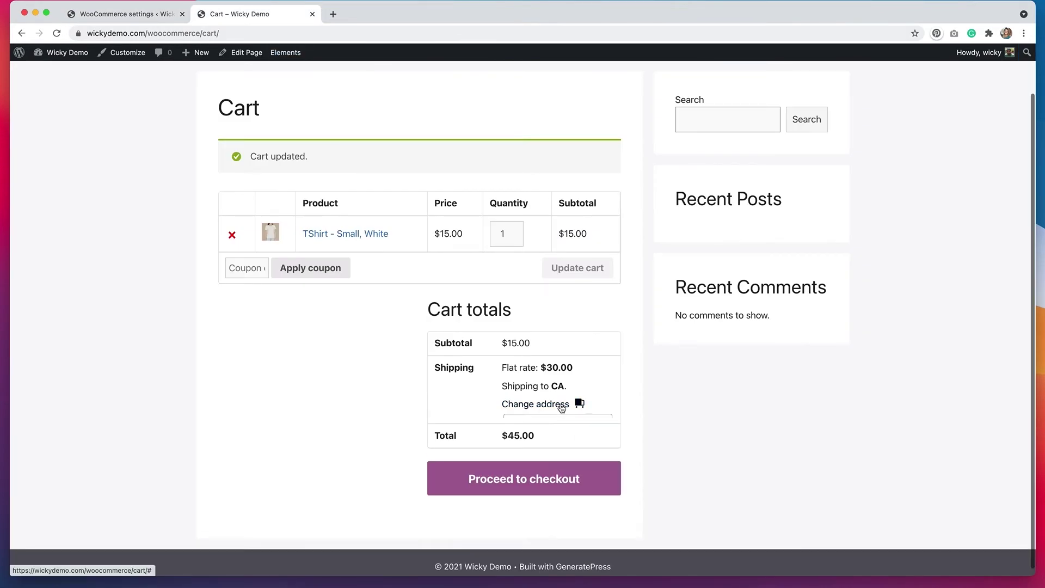
left_click(561, 430)
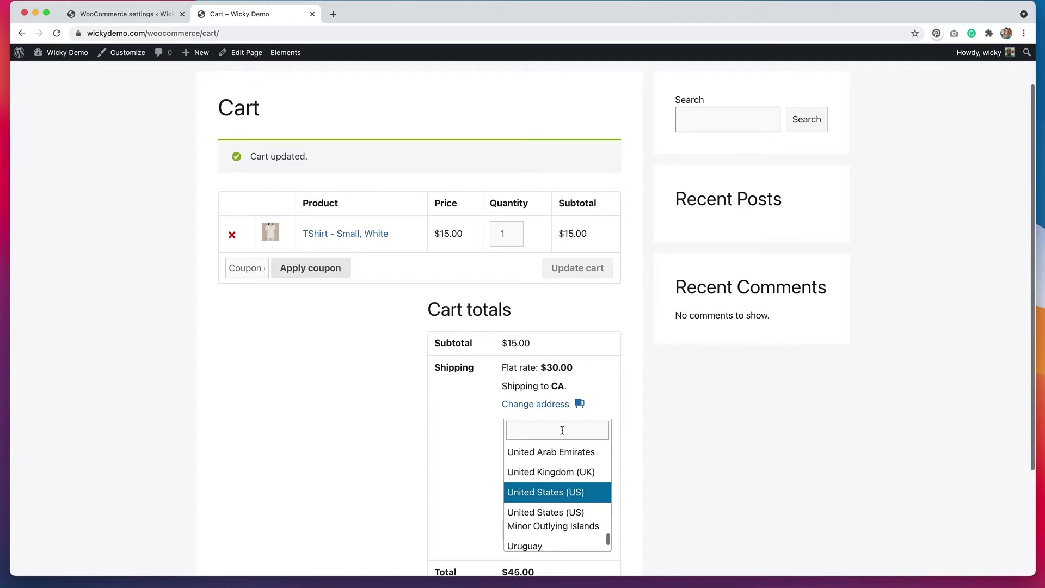
left_click(566, 473)
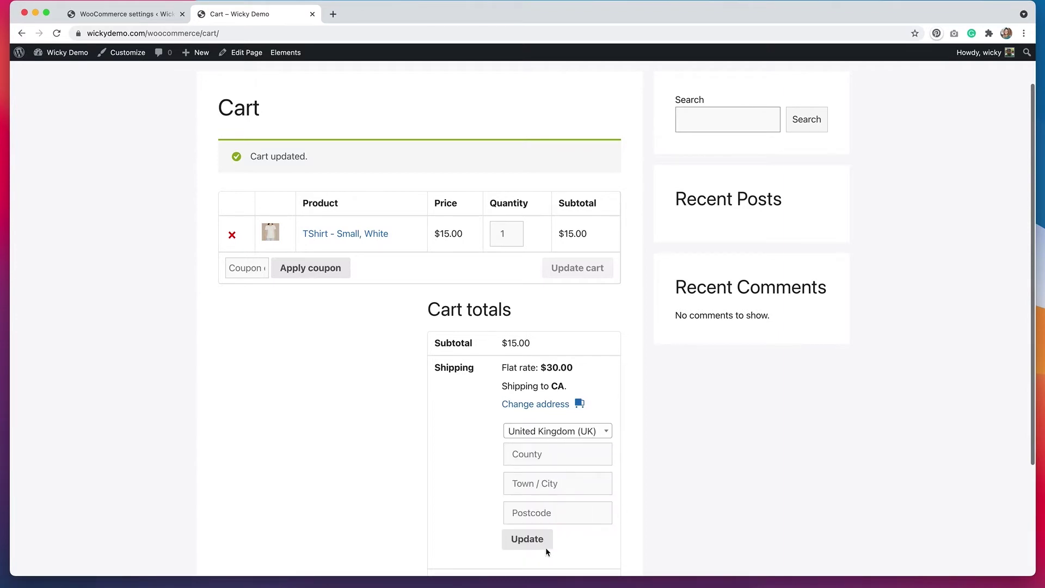
left_click(527, 542)
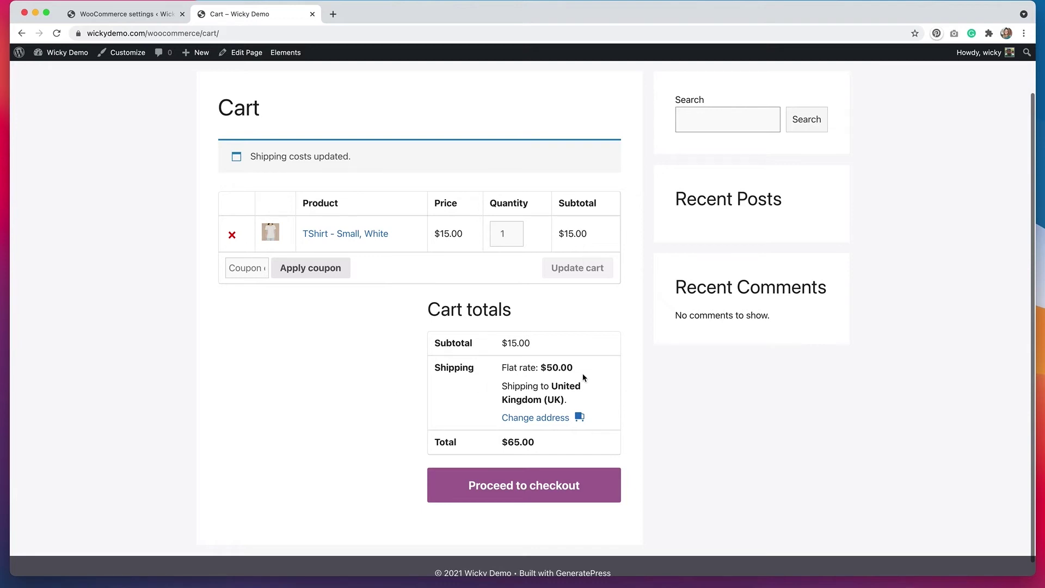
Return to the admin shipping zones list and begin another new zone.
left_click(129, 16)
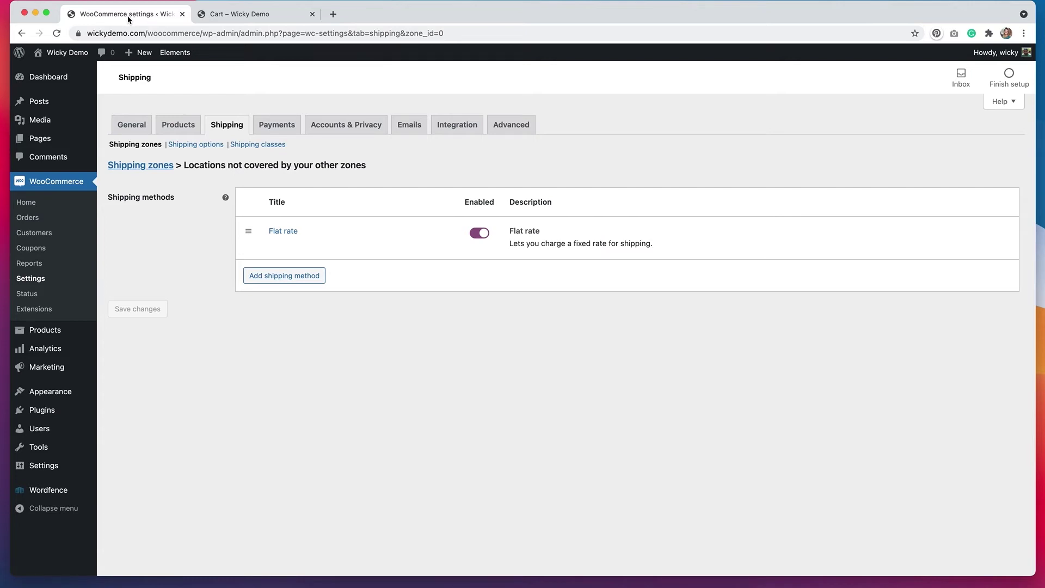
left_click(140, 165)
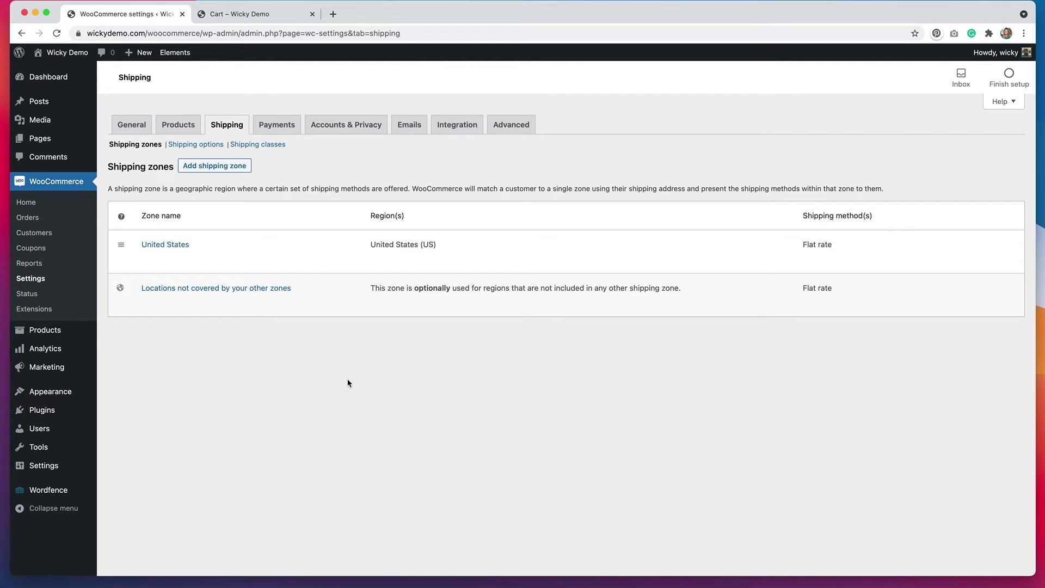
left_click(217, 169)
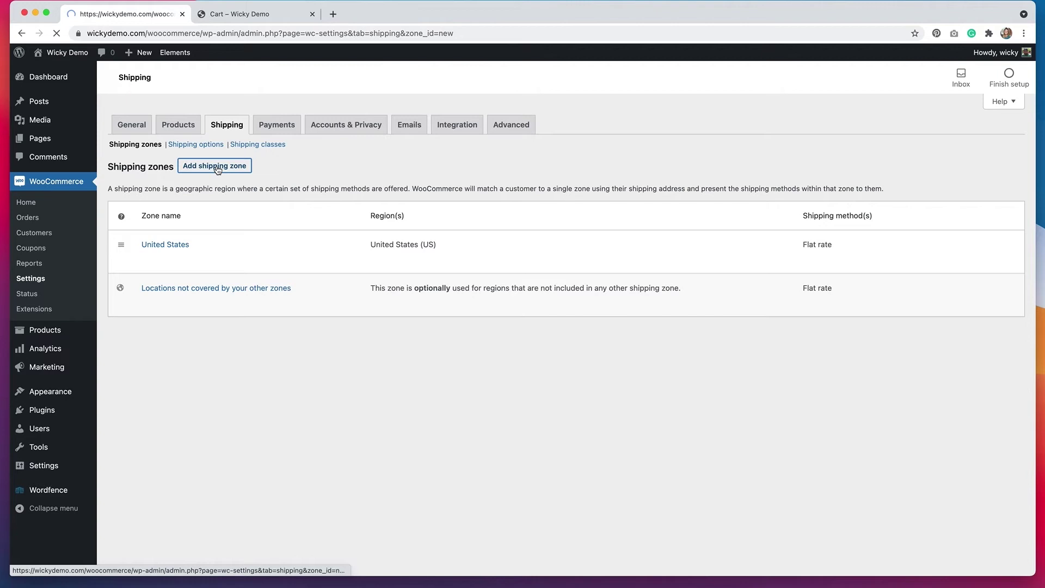
Name the new zone Local Pickup and give it the Pennsylvania region.
left_click(258, 196)
type("Local Pickup")
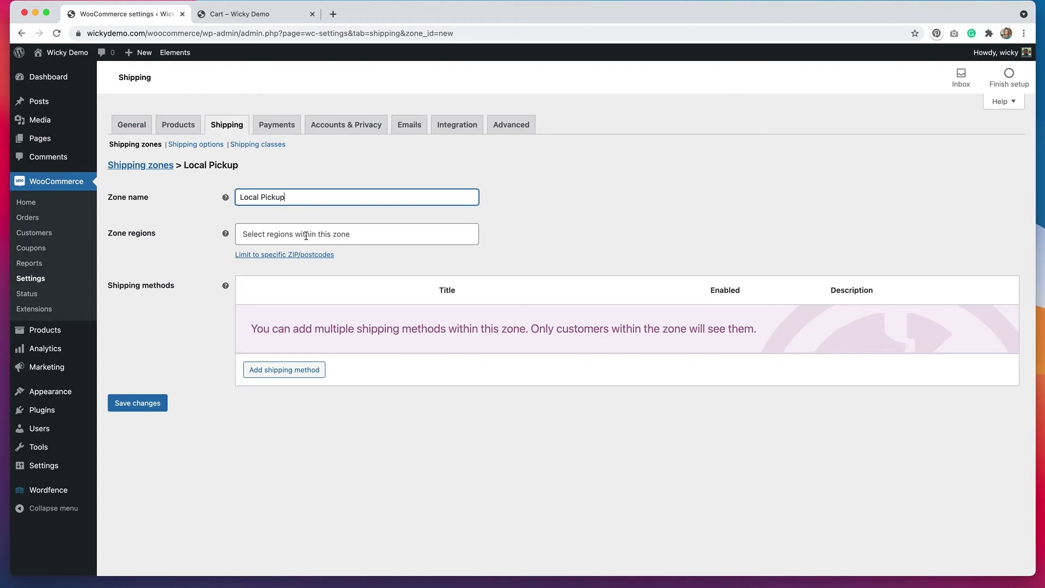
left_click(306, 236)
type("united")
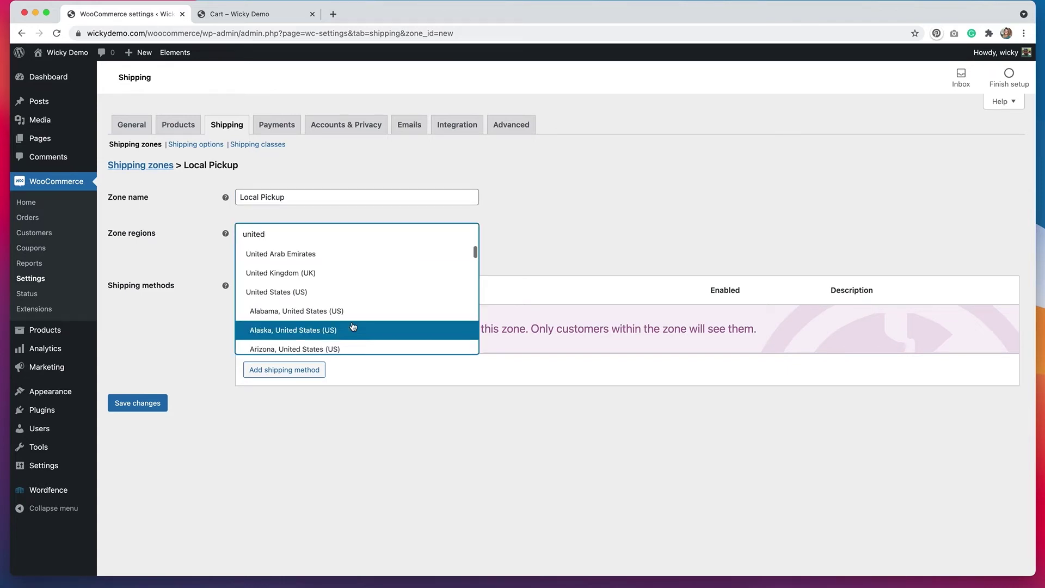
scroll(354, 325, "down", 3)
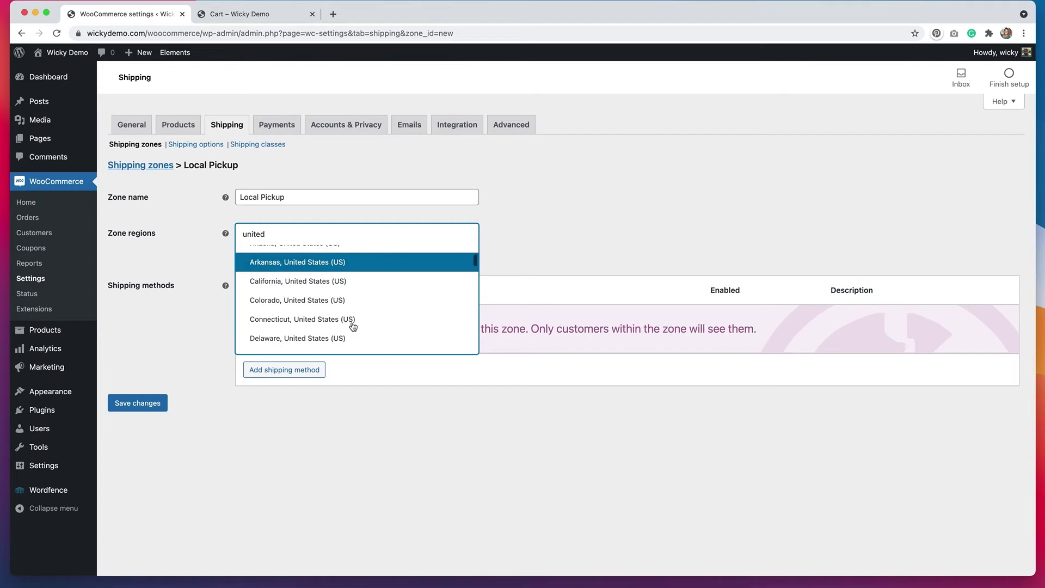
scroll(353, 326, "down", 5)
scroll(354, 326, "down", 5)
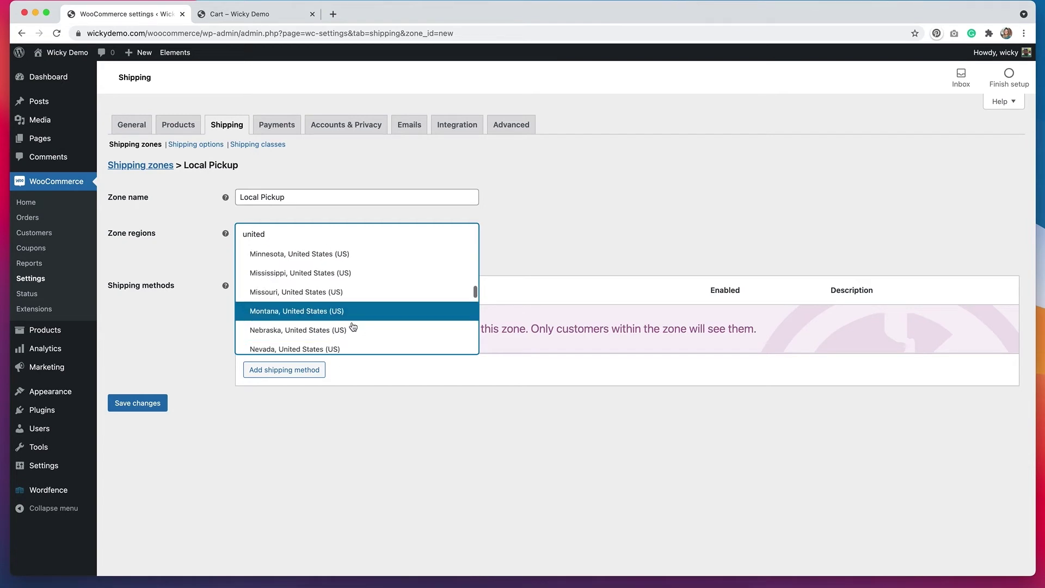
scroll(353, 326, "down", 5)
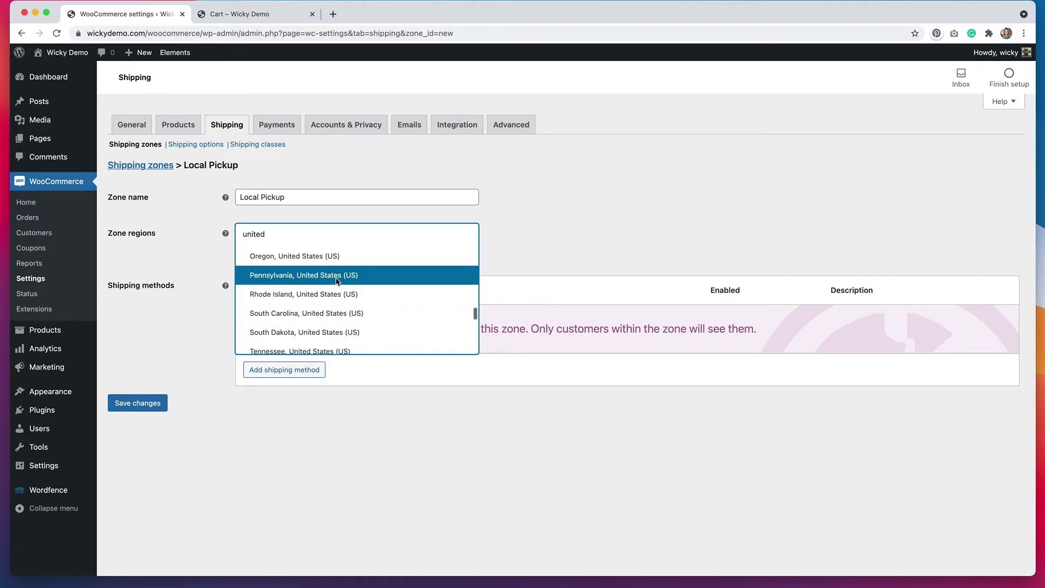
left_click(337, 276)
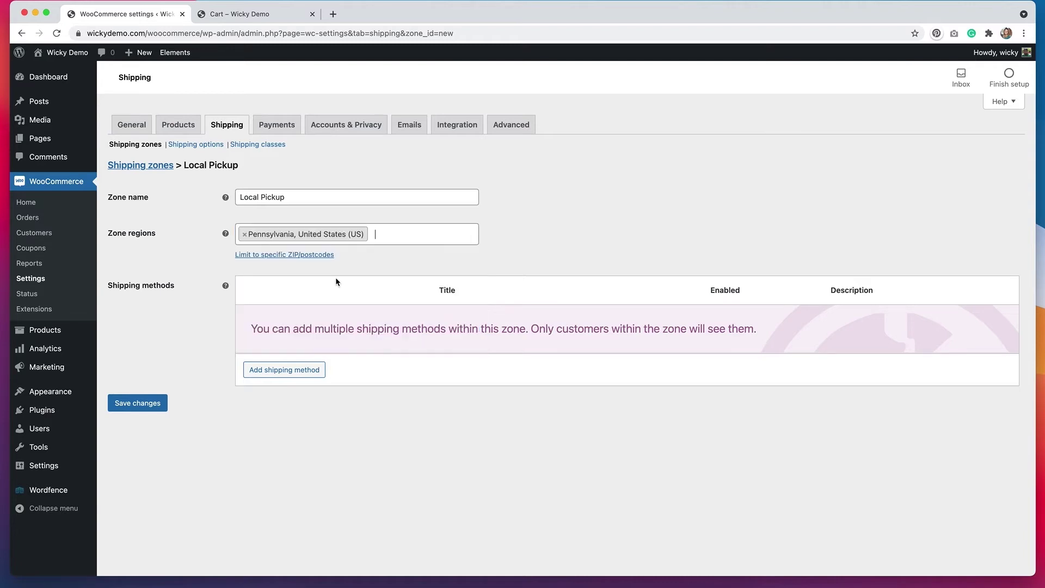
Limit the Local Pickup zone to ZIP/postcode 19128.
left_click(306, 255)
left_click(304, 282)
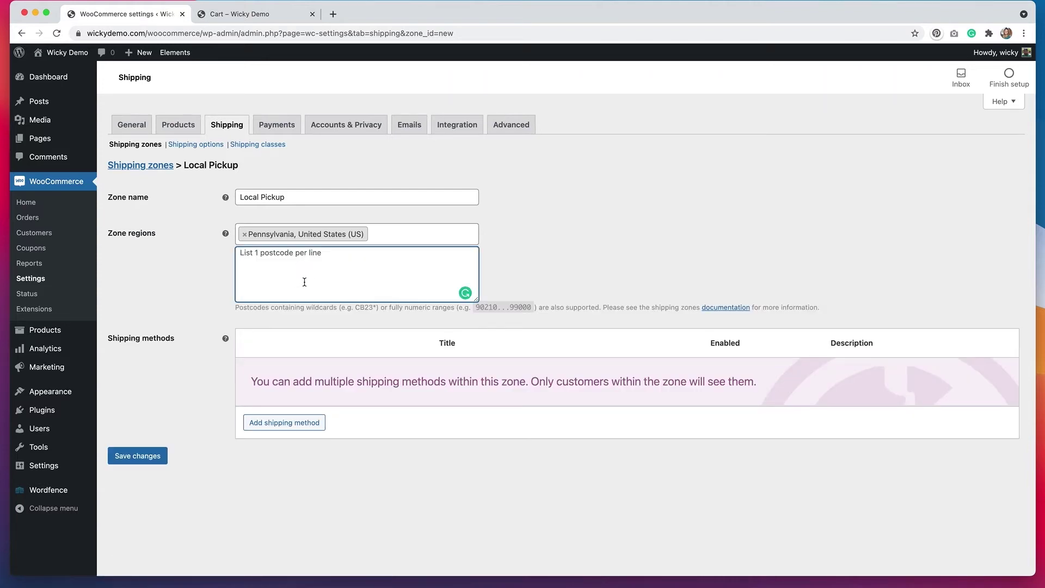
type("19128")
left_click(606, 248)
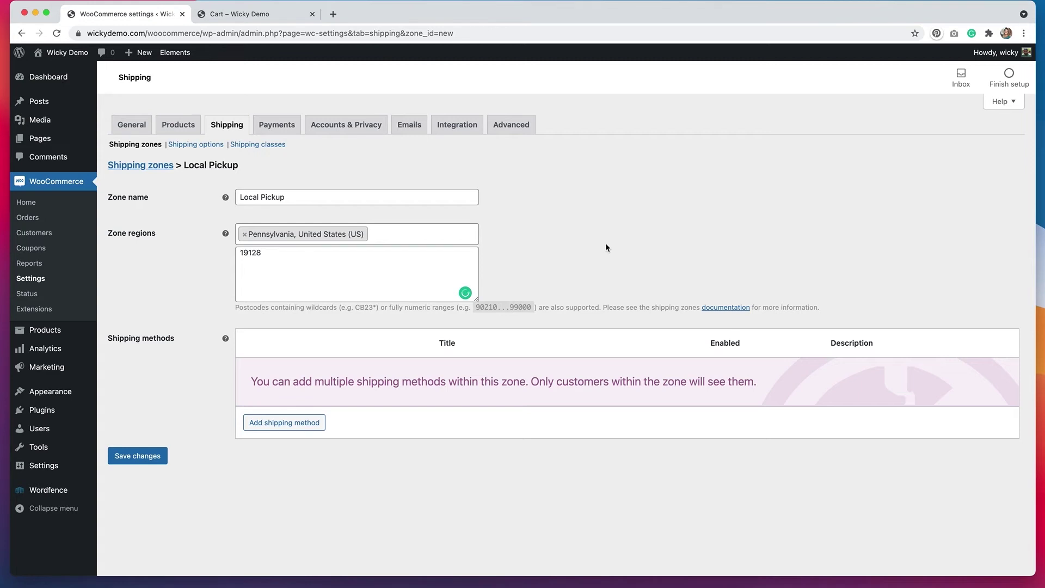
left_click(285, 423)
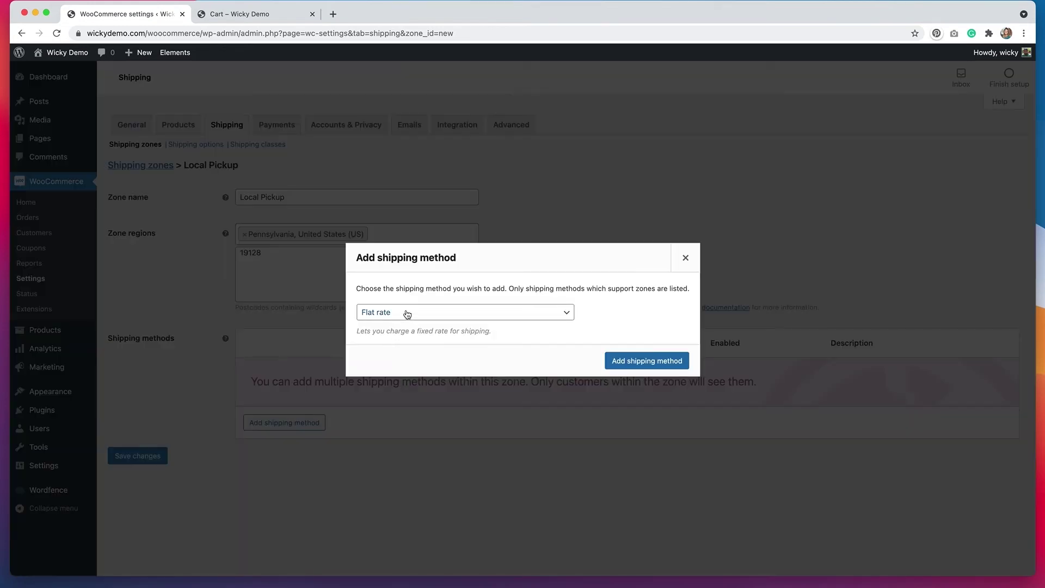
Add a Local pickup method to the Local Pickup zone and bring up its settings.
left_click(406, 312)
left_click(396, 337)
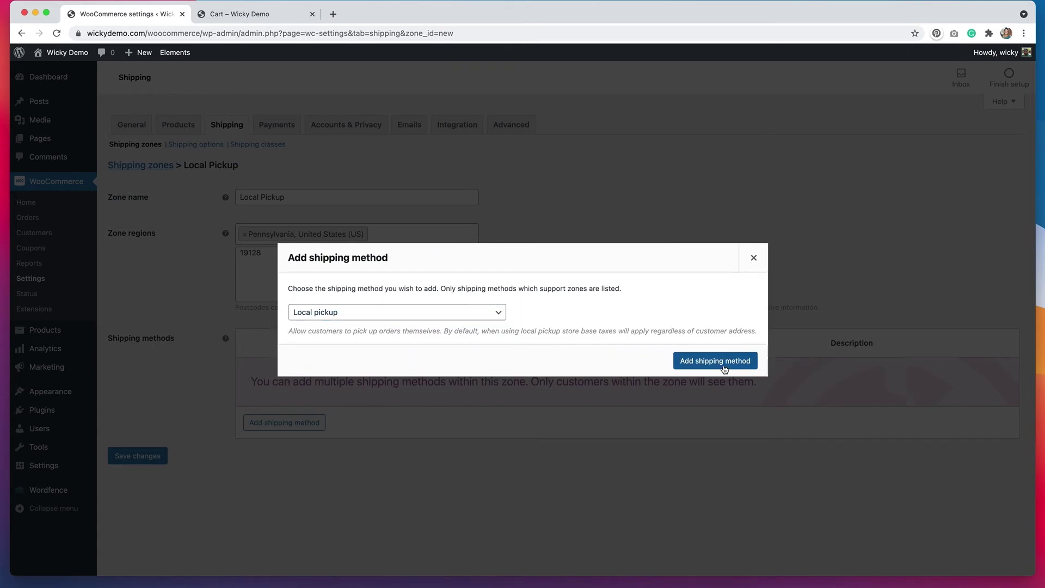
left_click(724, 364)
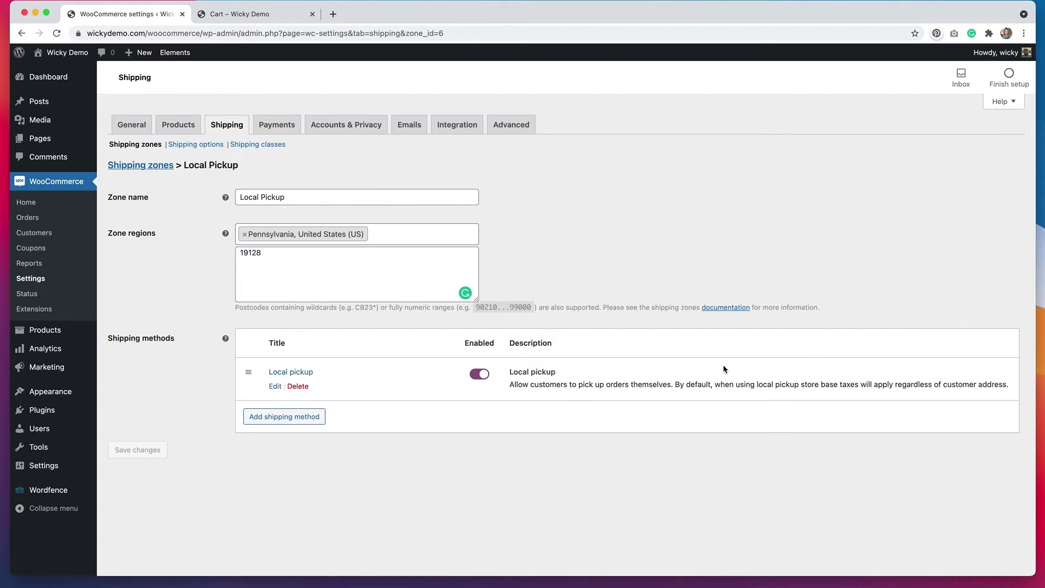
left_click(274, 387)
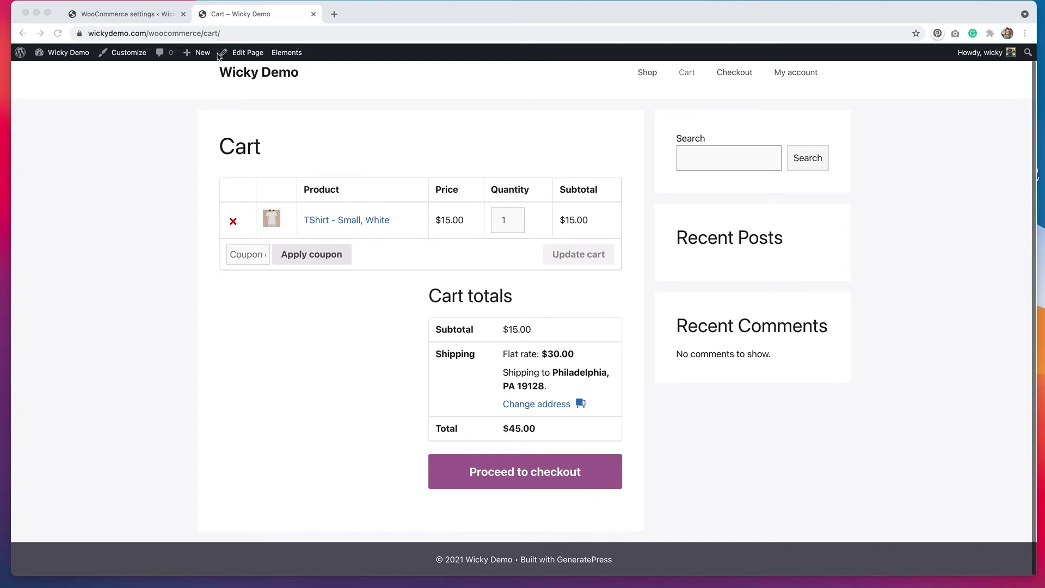
Reload the cart to confirm the $30 flat rate to Philadelphia 19128, then return to settings.
left_click(56, 34)
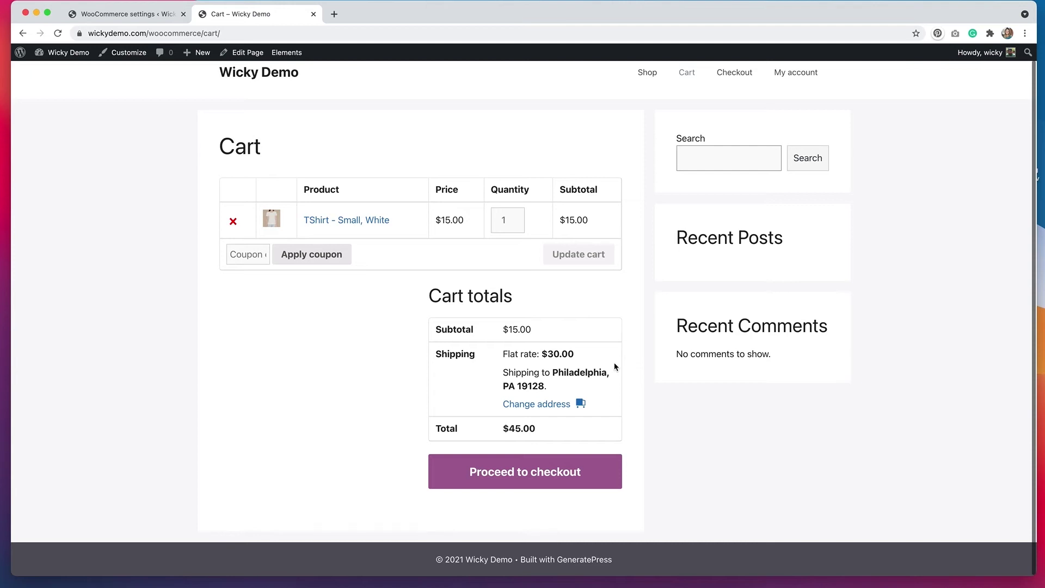
left_click(117, 15)
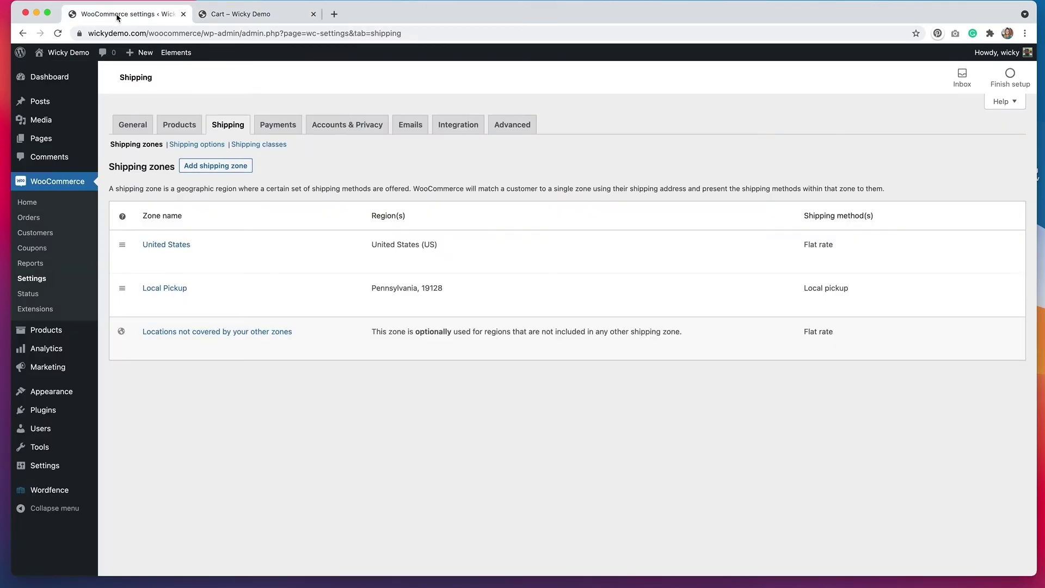
Move the Local Pickup zone above United States and reload the cart to confirm the $15.00 total.
mouse_move(173, 304)
left_click_drag(122, 290, 120, 235)
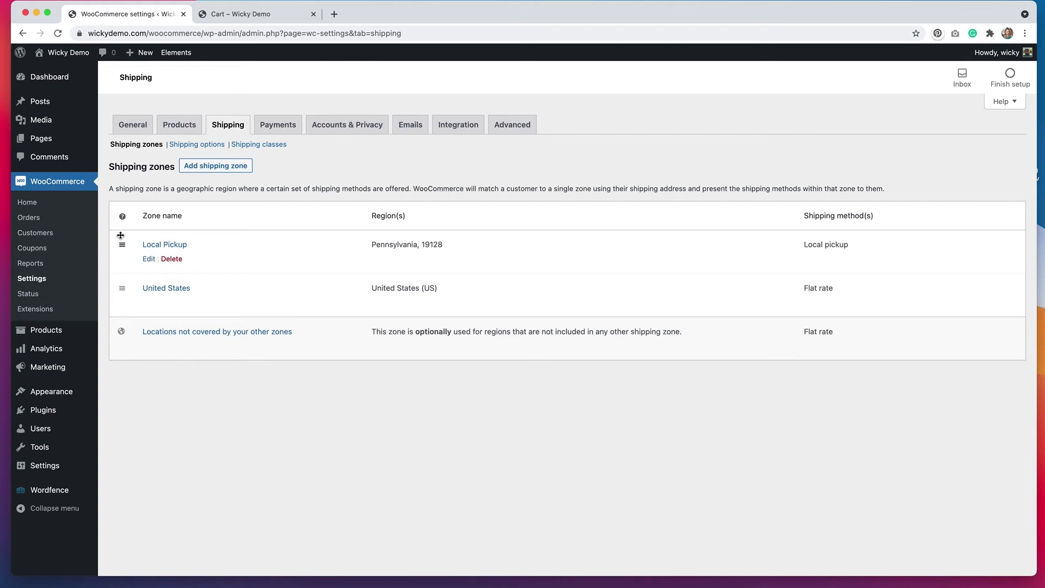
left_click(267, 15)
left_click(58, 33)
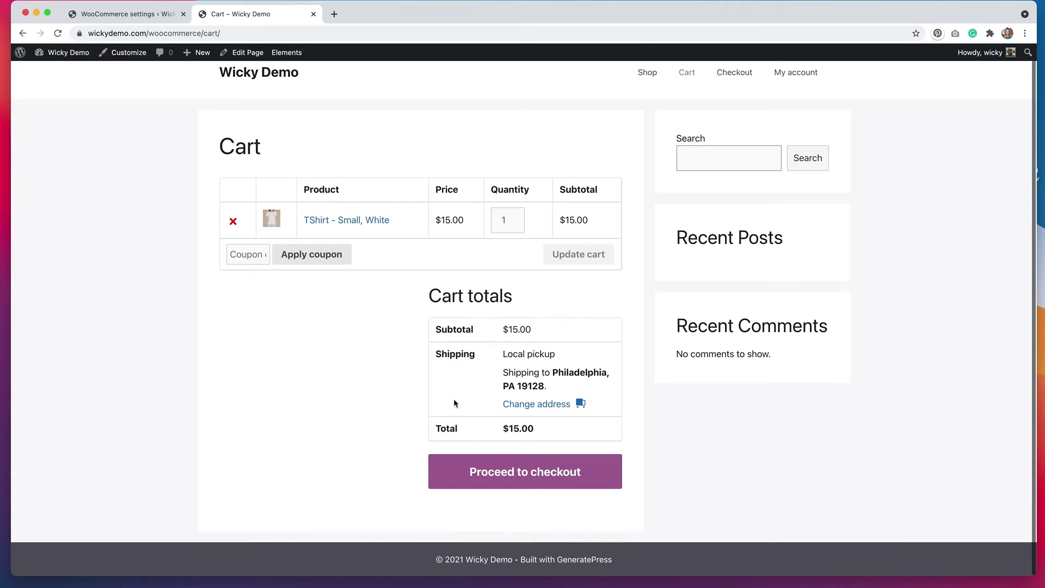
Review the zones list with Local Pickup ordered before United States, checking the cart in between.
left_click(142, 15)
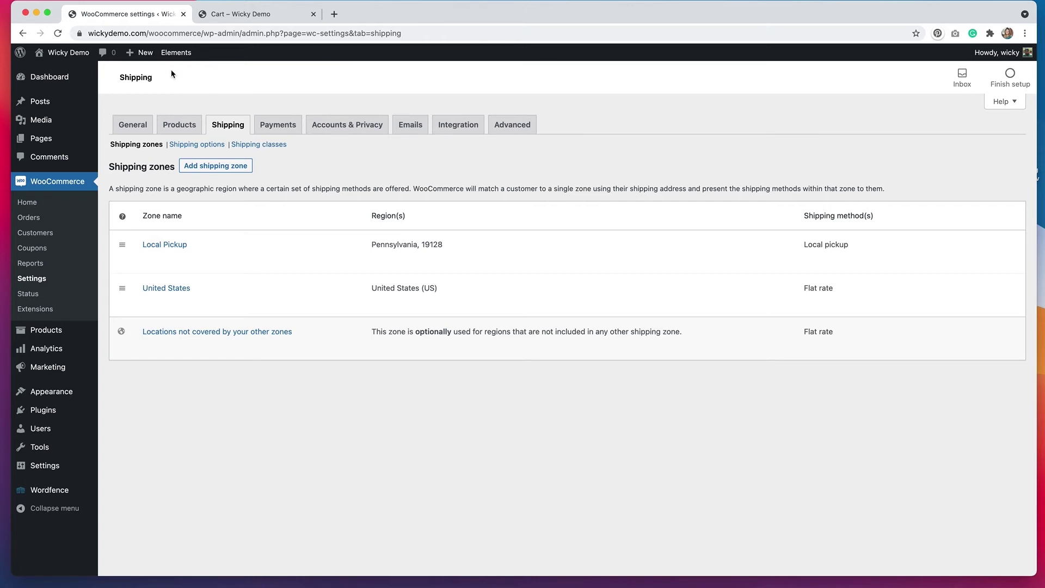
mouse_move(222, 309)
left_click(235, 15)
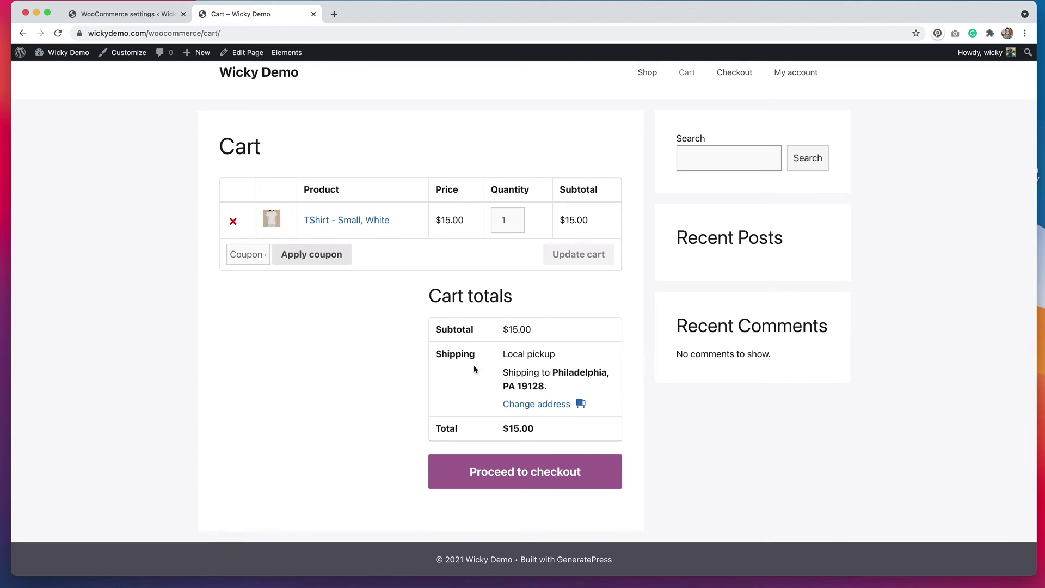
left_click(132, 16)
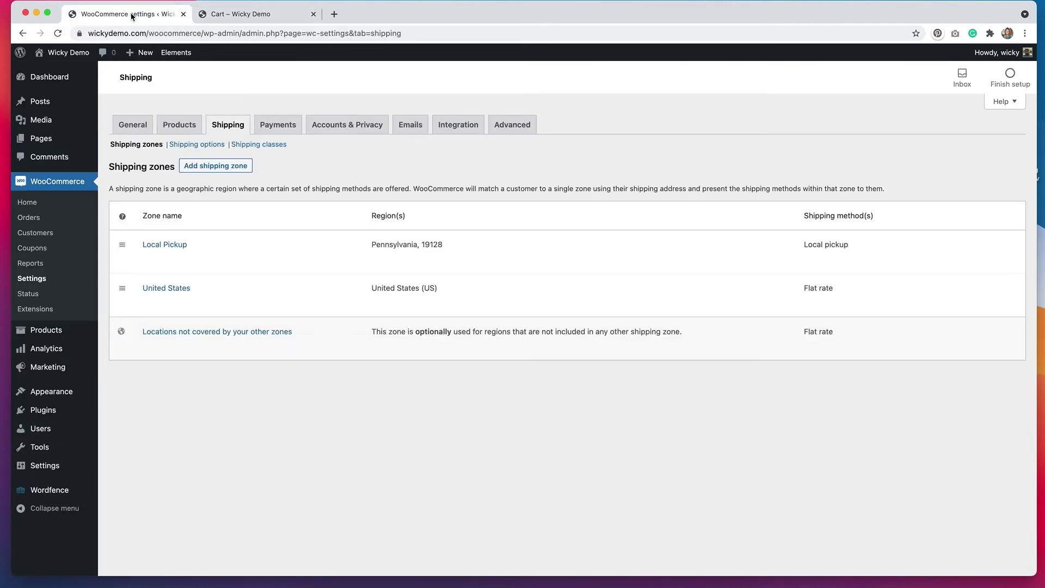
Add a Flat rate shipping method to the Local Pickup zone.
mouse_move(295, 255)
left_click(149, 259)
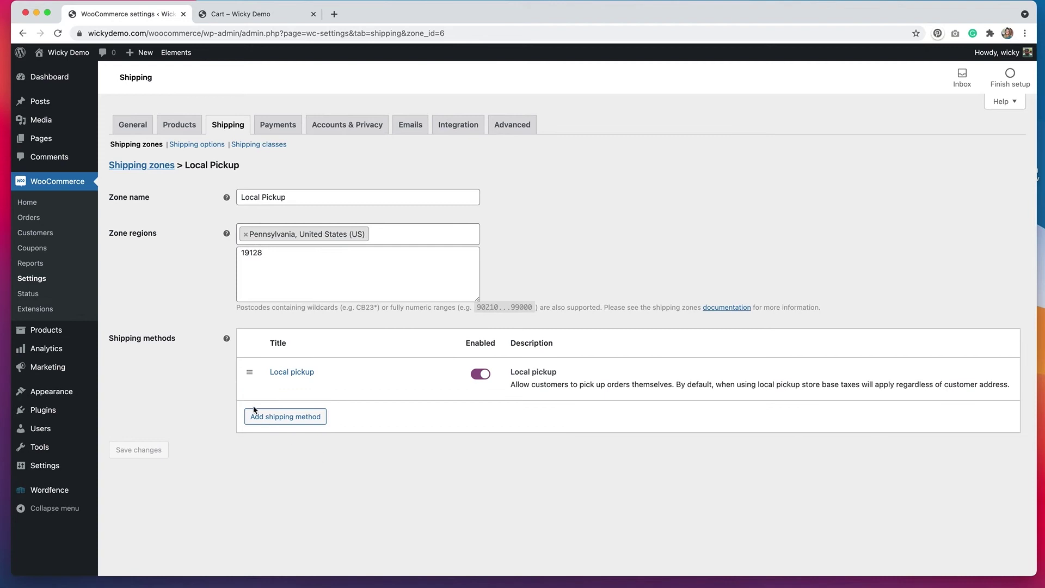
left_click(262, 423)
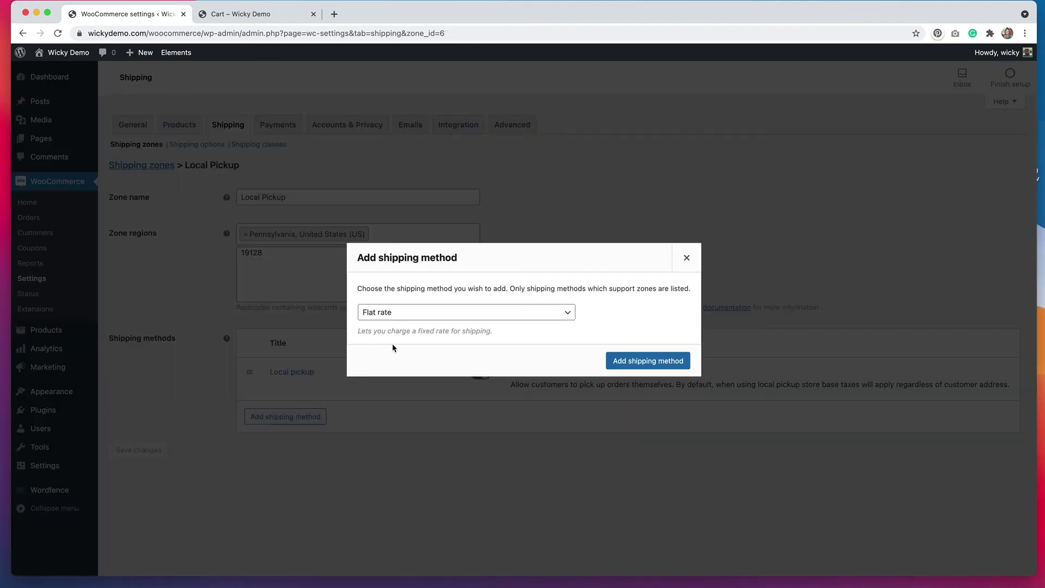
left_click(651, 363)
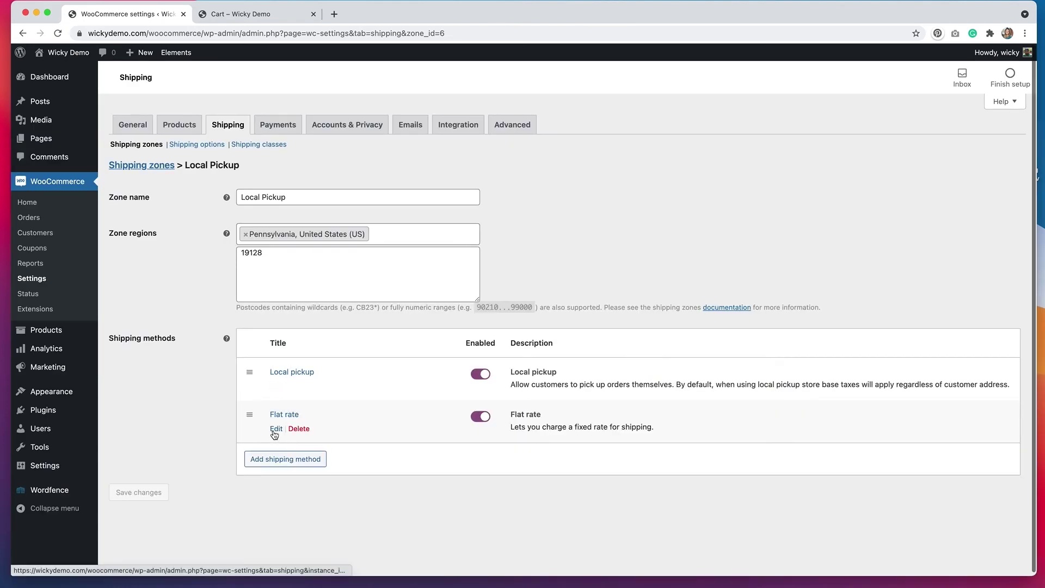
Set the Flat rate cost to 30 and save it.
left_click(275, 432)
left_click(386, 342)
type("30")
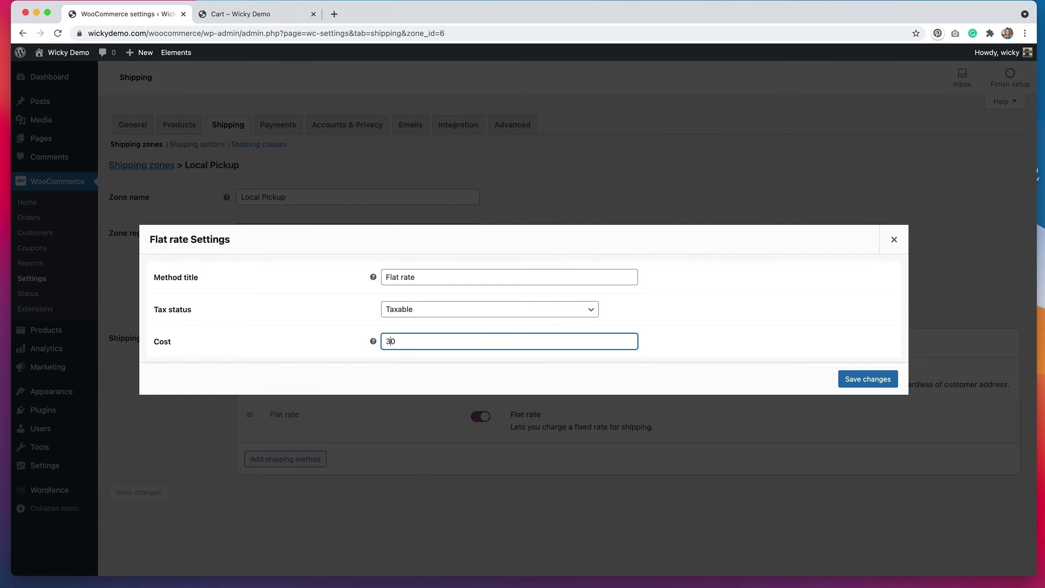
left_click(883, 384)
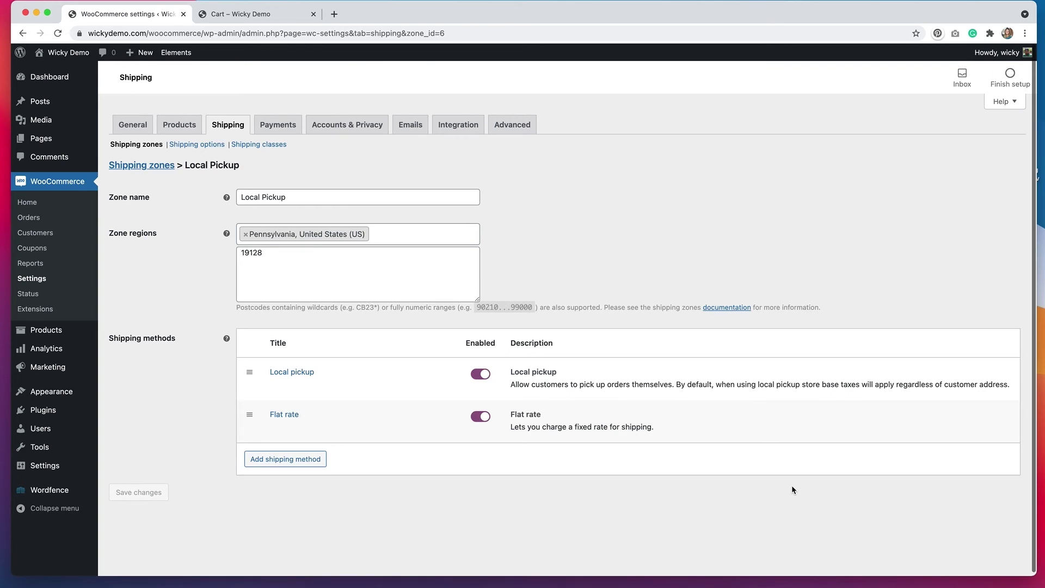
mouse_move(279, 375)
Reload the cart to see Local pickup and the $30 flat rate offered, then return to settings.
left_click(230, 17)
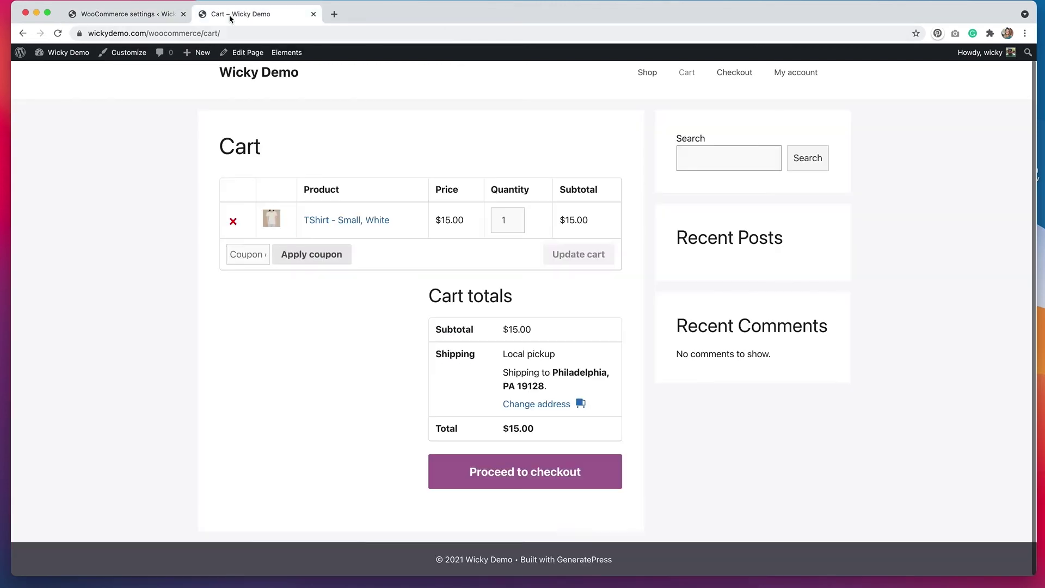
left_click(58, 34)
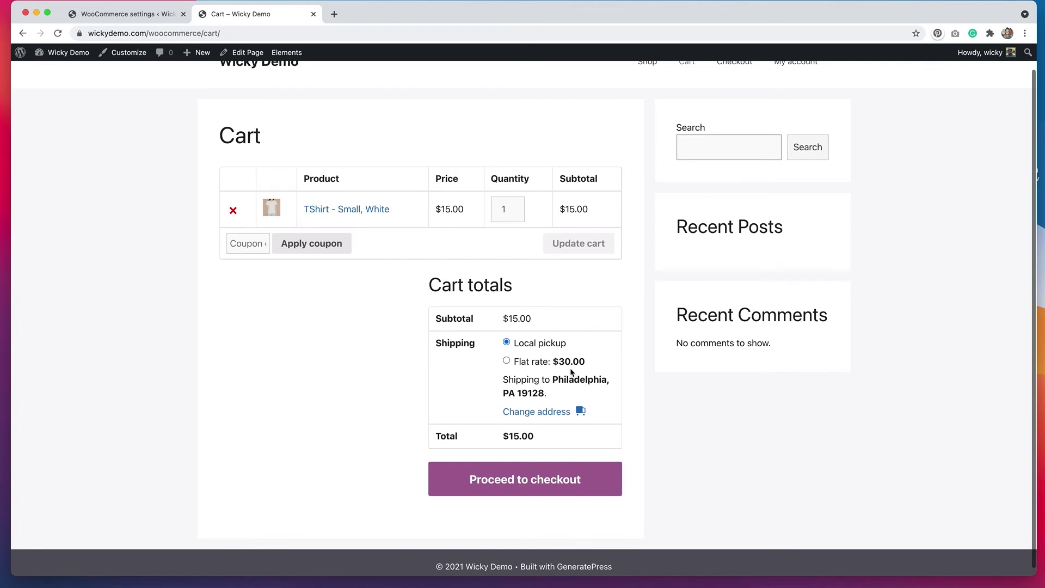
left_click(130, 14)
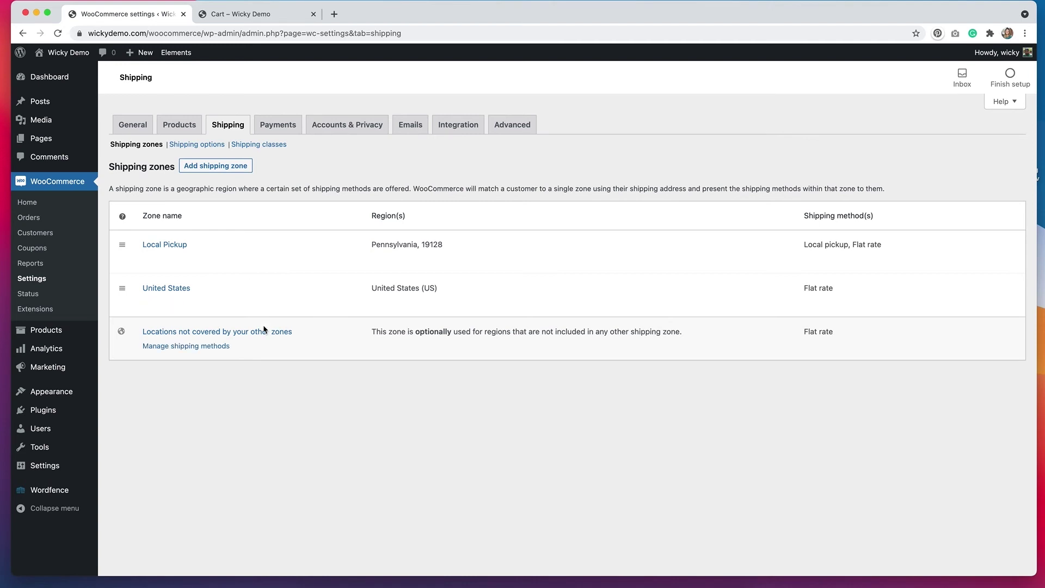
Add a Free shipping method to the Local Pickup zone.
mouse_move(156, 264)
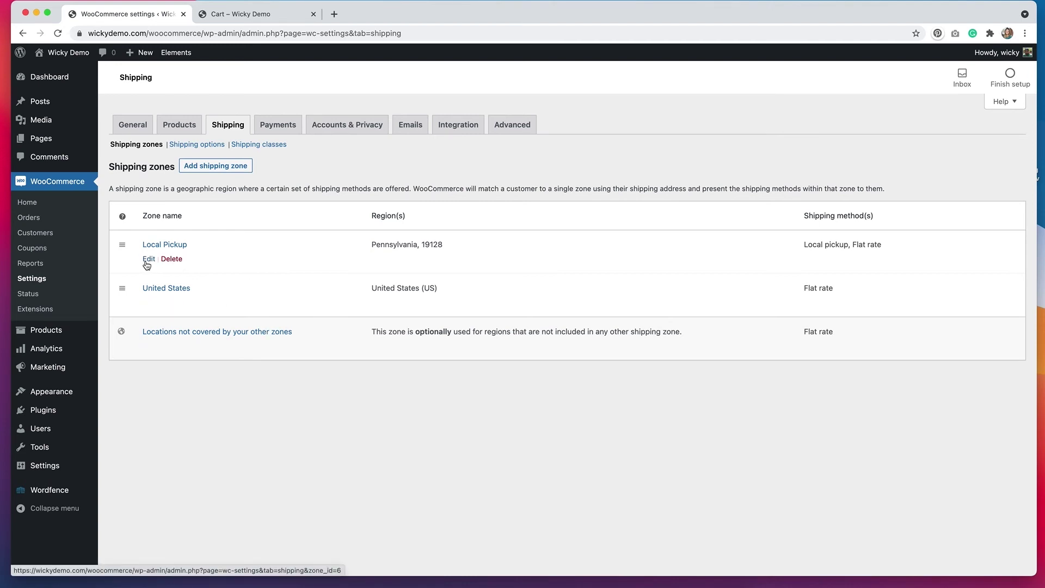
left_click(147, 261)
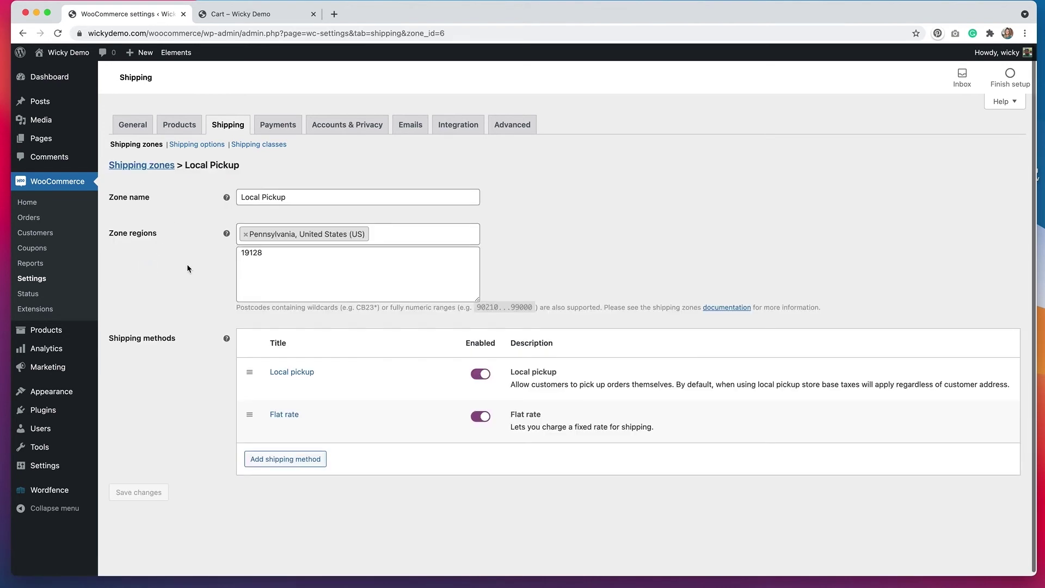
left_click(293, 460)
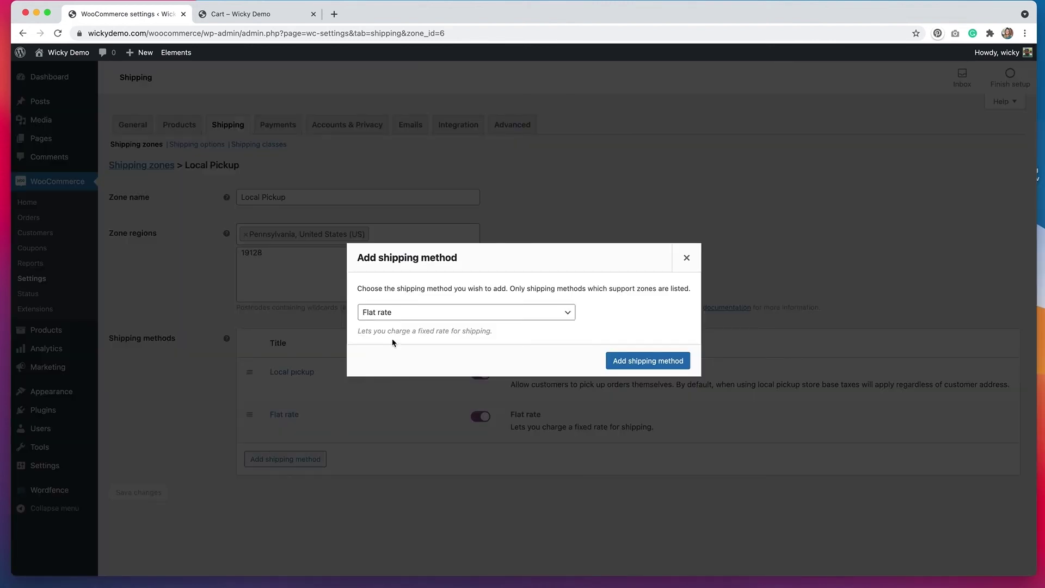
left_click(406, 314)
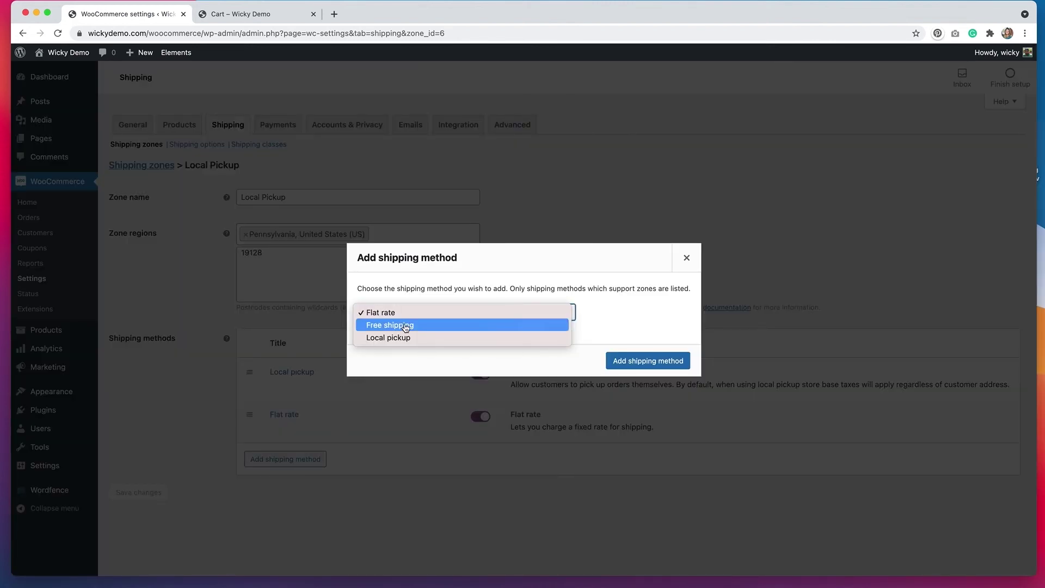
left_click(406, 326)
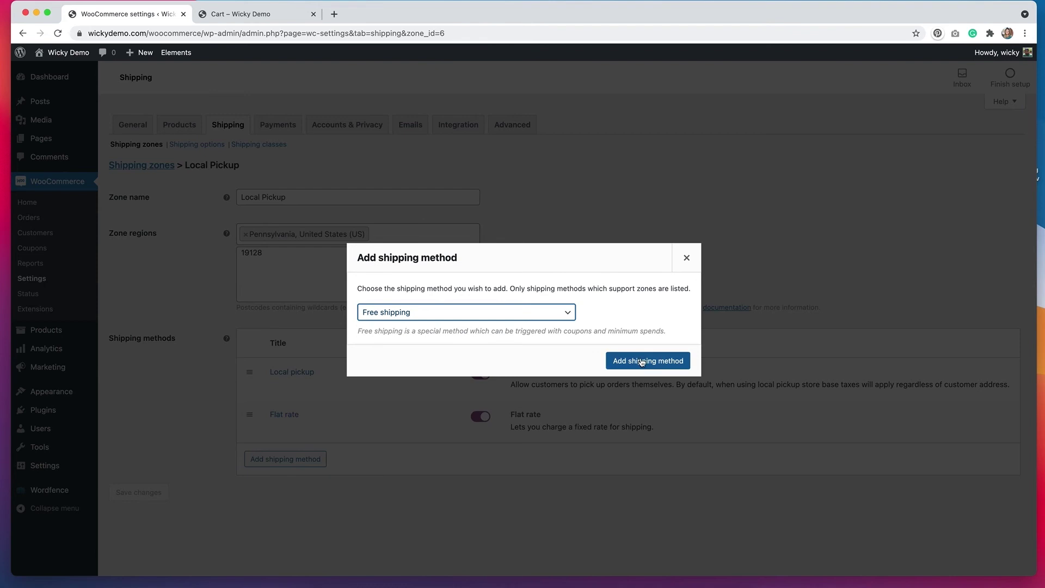
left_click(643, 361)
Make Free shipping require a minimum order amount of 50 and save.
mouse_move(348, 479)
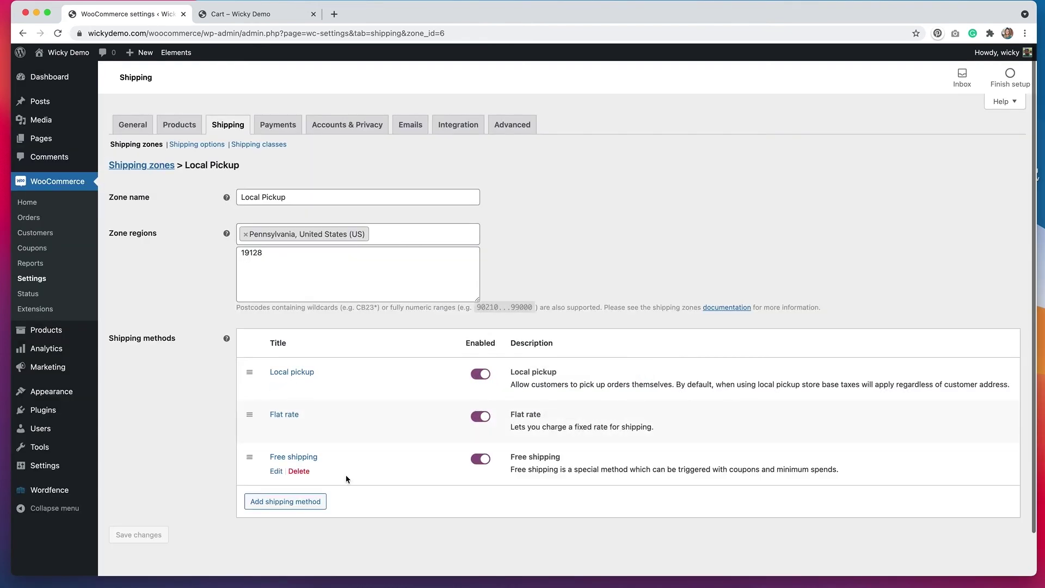
left_click(275, 471)
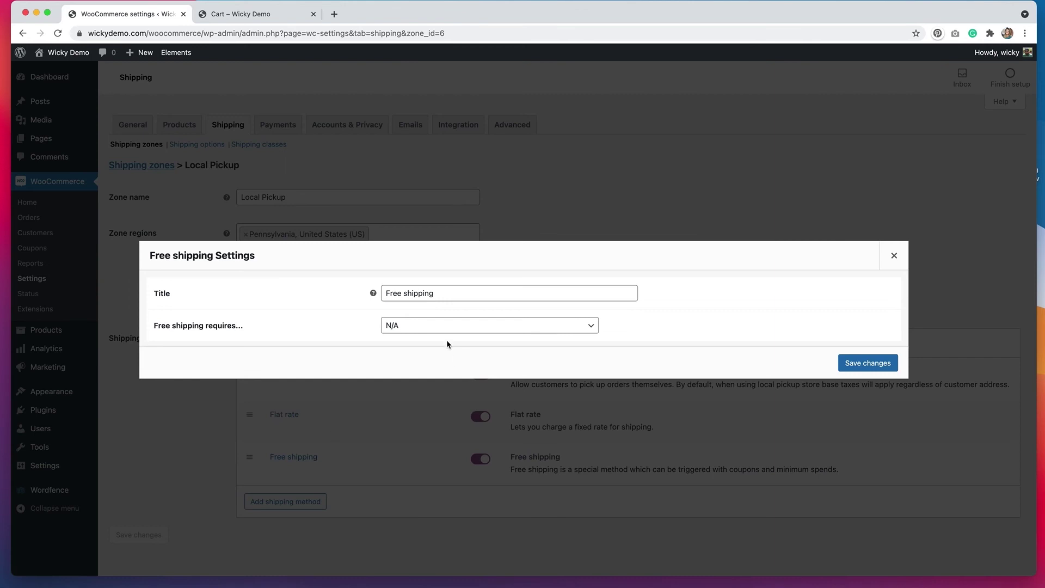
left_click(477, 331)
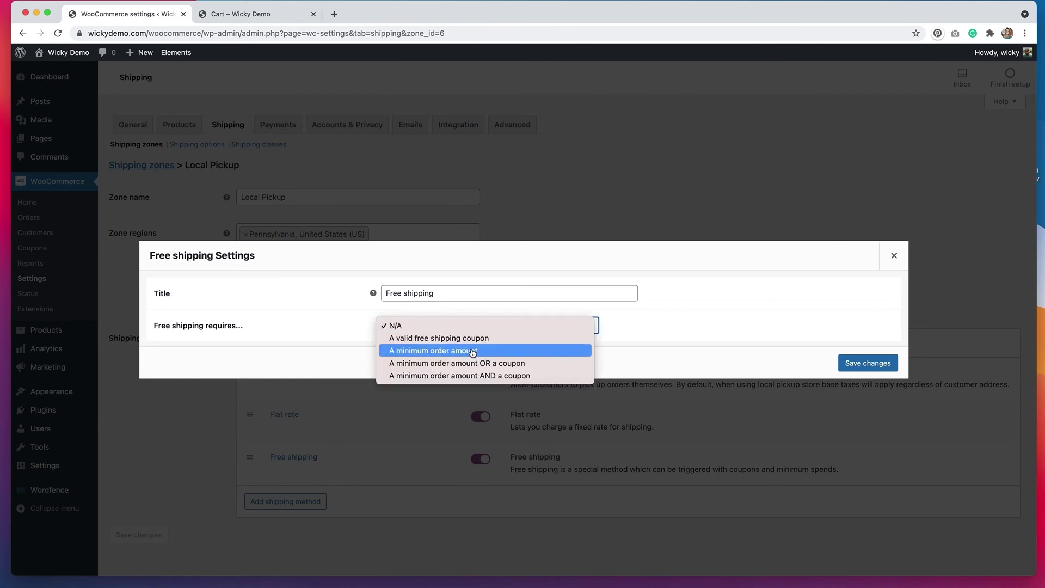
left_click(479, 352)
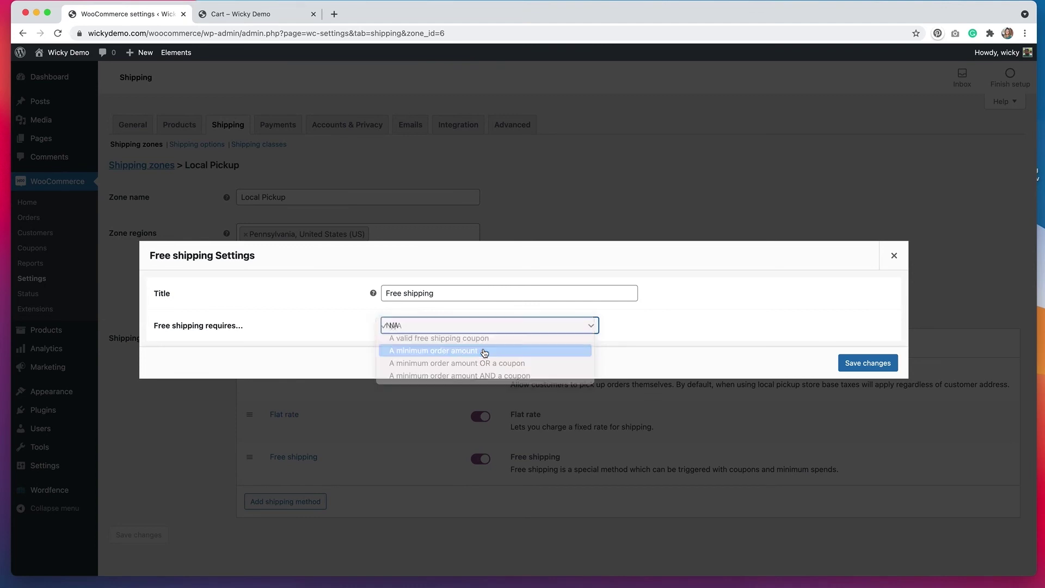
left_click(387, 327)
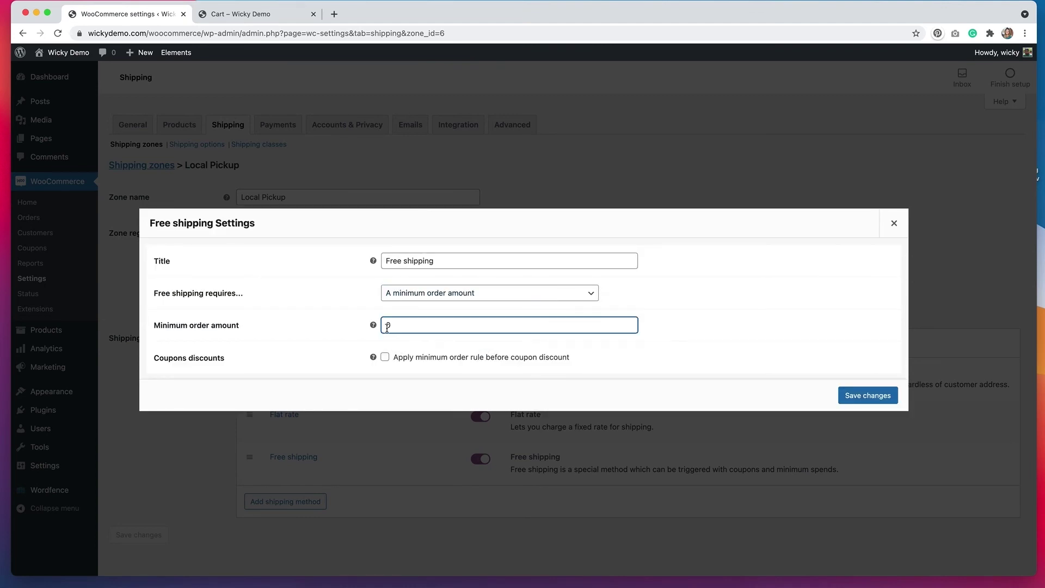
type("50")
left_click(575, 295)
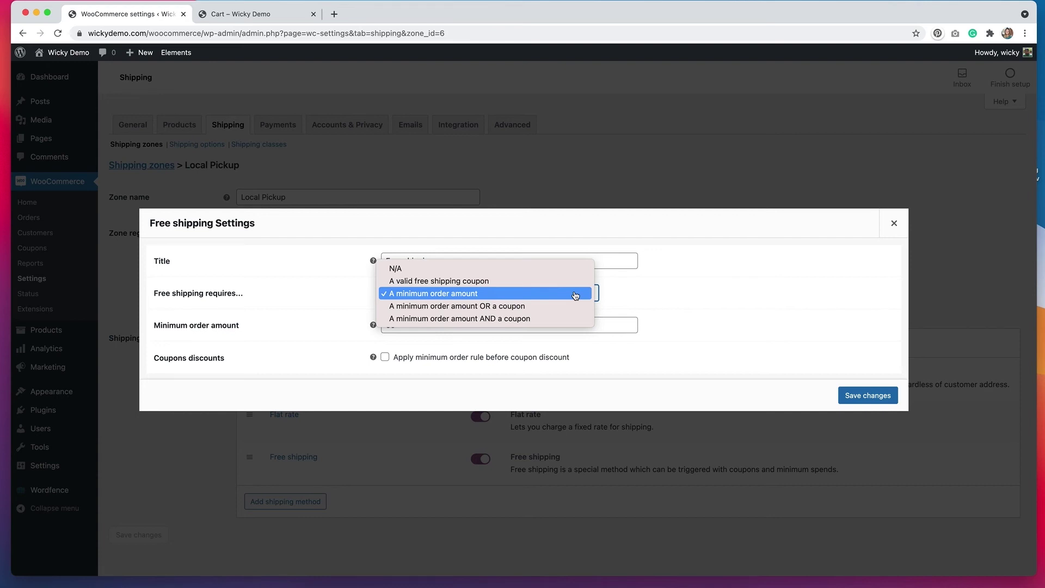
left_click(702, 294)
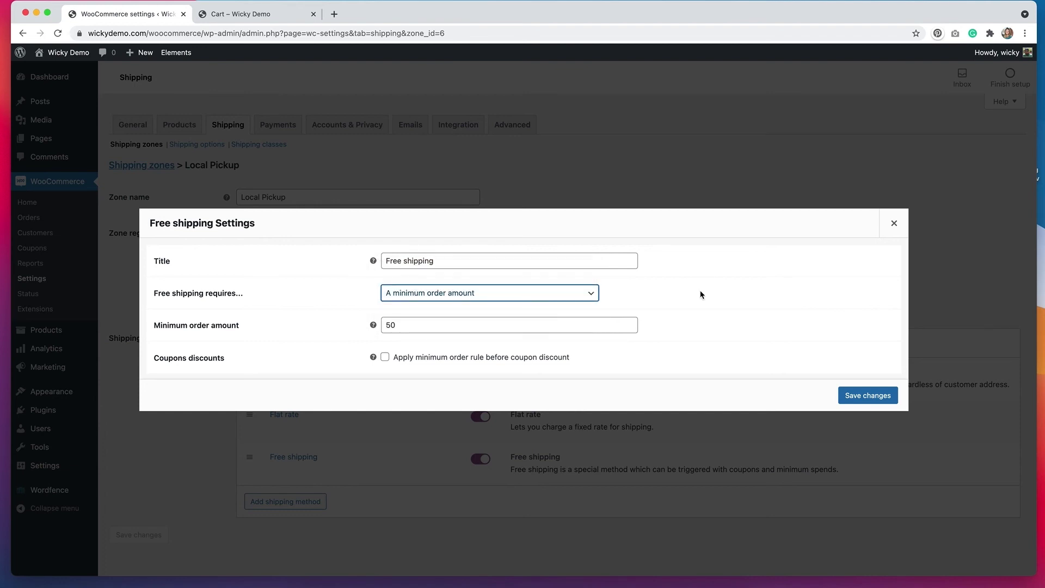
left_click(868, 396)
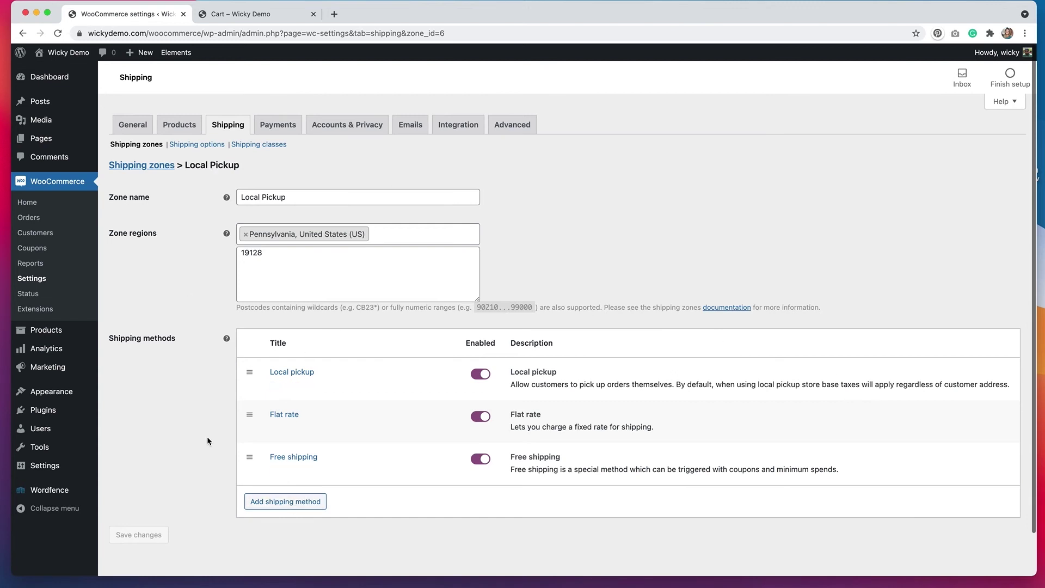
Reload the cart and raise the T-shirt quantity to 6.
left_click(240, 15)
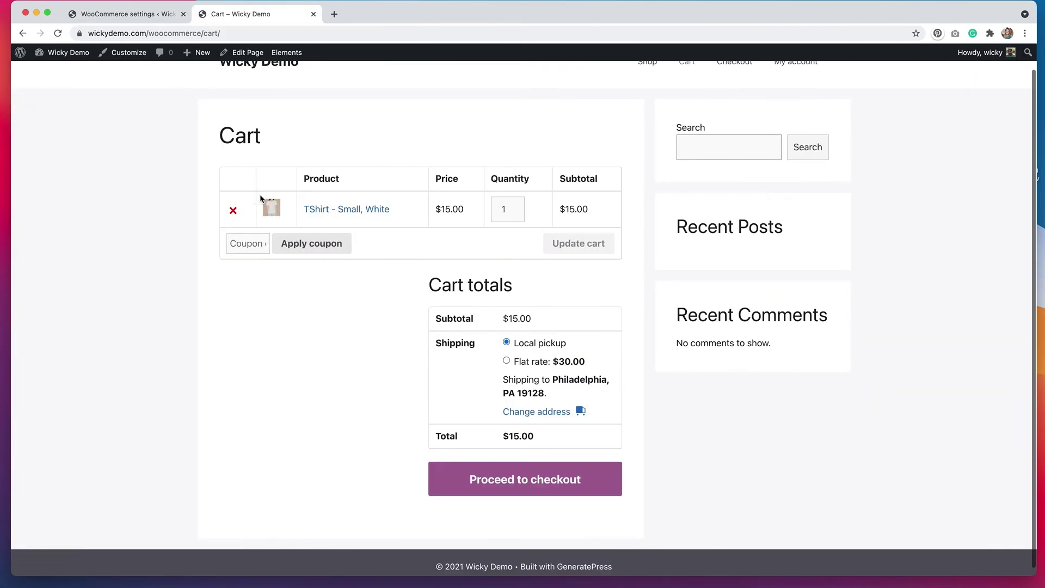
left_click(57, 34)
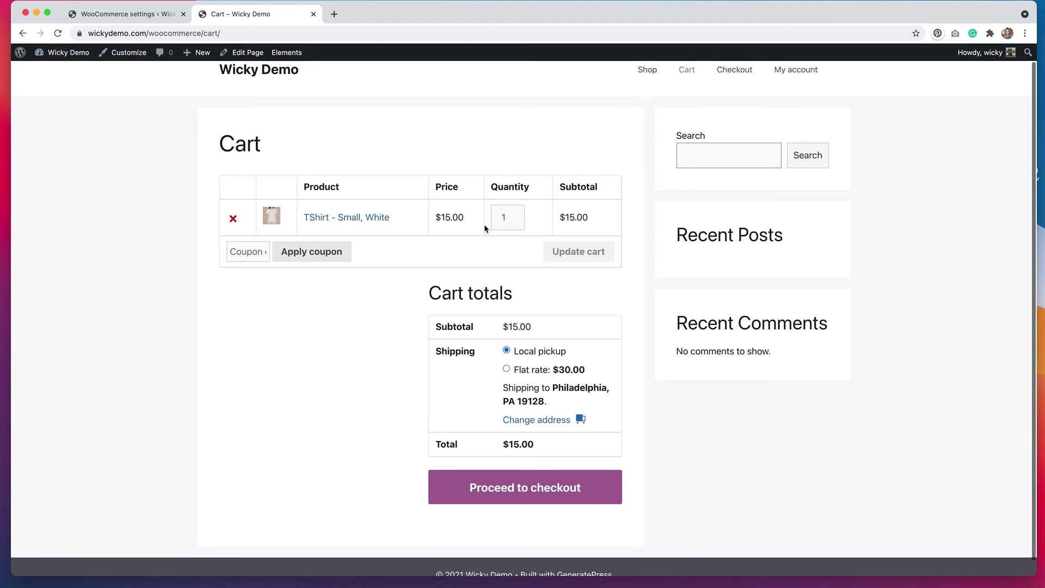
left_click(512, 214)
left_click(512, 214)
left_click(512, 214)
left_click(512, 214)
left_click(512, 214)
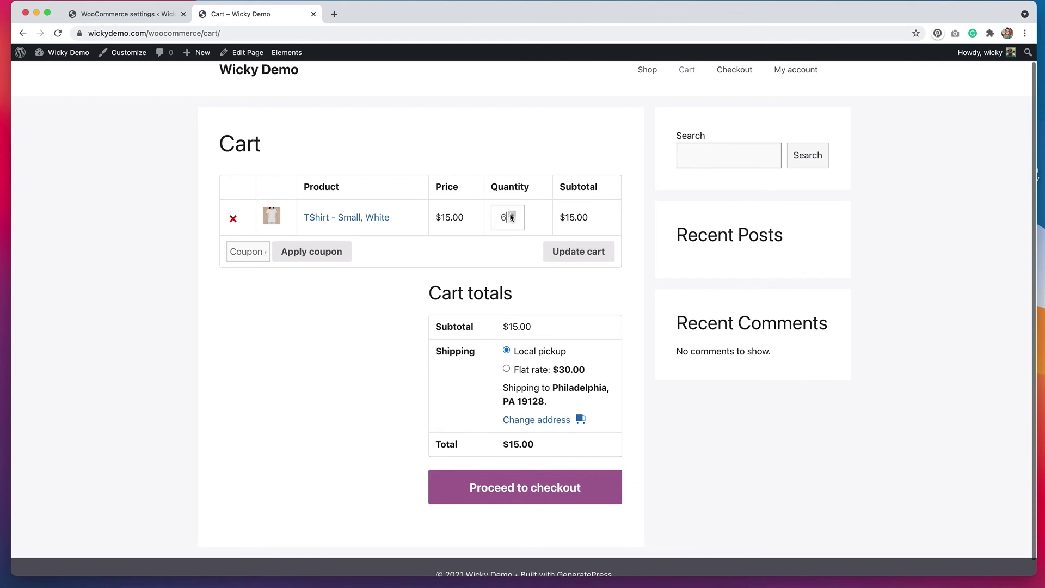
Update the $90 cart, select Free shipping, and return to the zone settings.
left_click(564, 255)
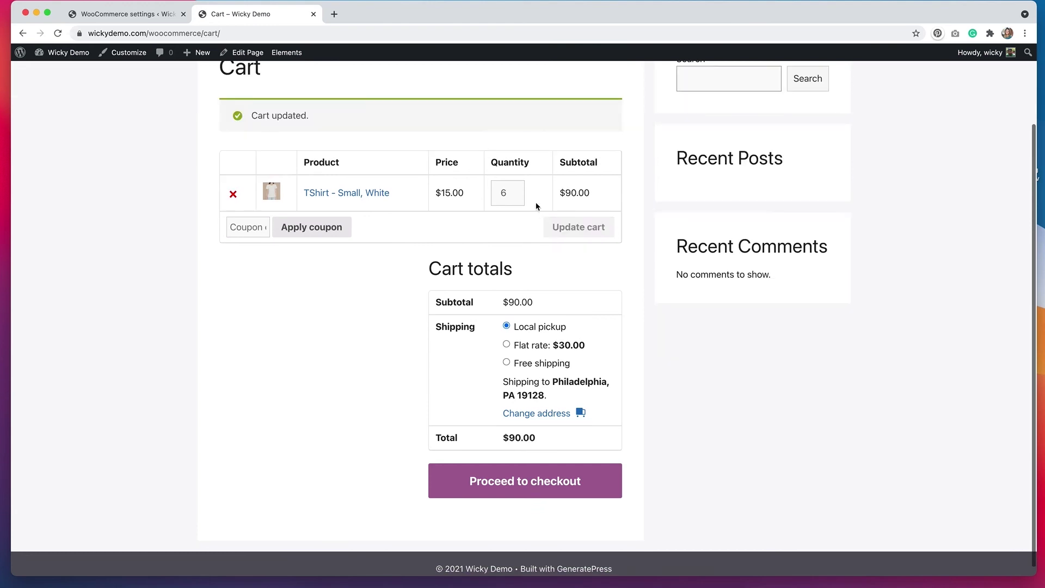
left_click(506, 363)
left_click(144, 16)
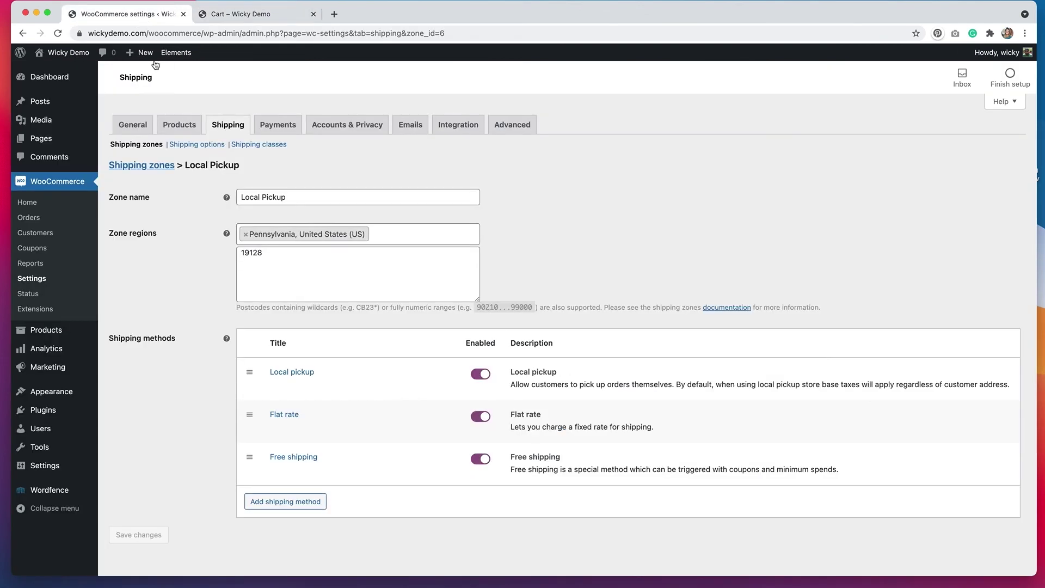
Add a Free shipping method to the United States zone.
left_click(151, 166)
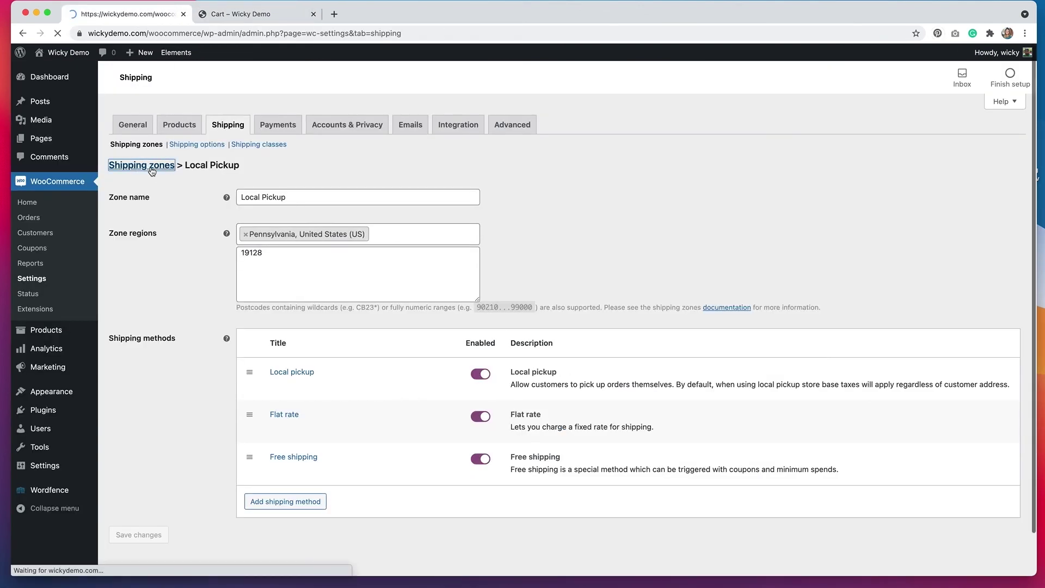
mouse_move(149, 297)
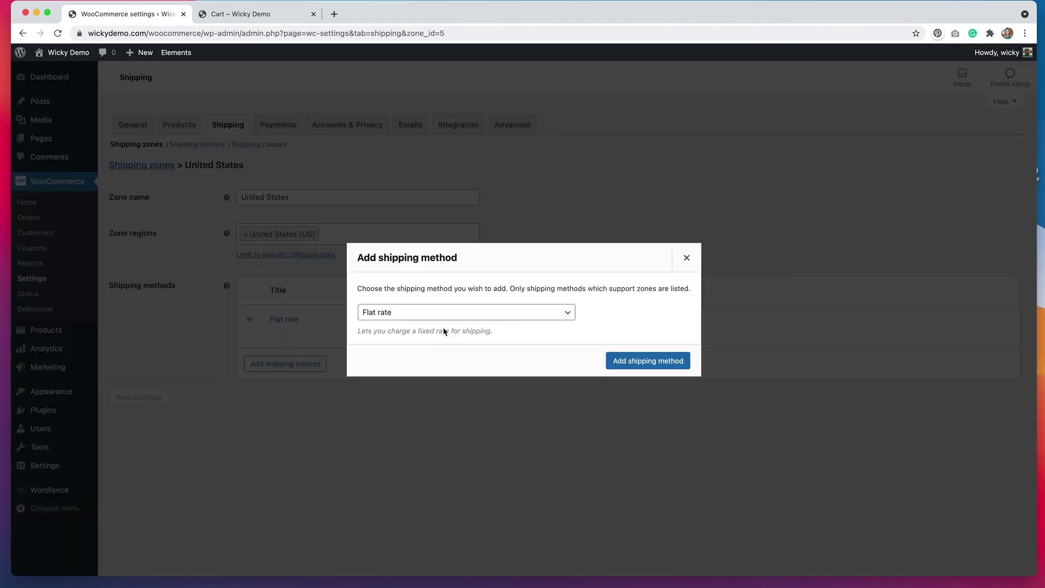
left_click(444, 315)
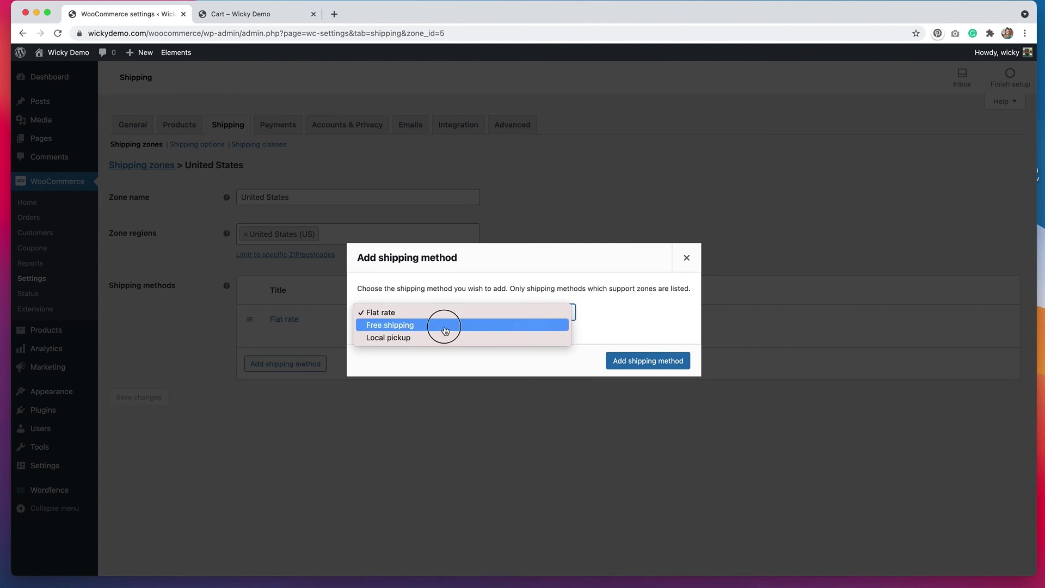
left_click(444, 325)
left_click(653, 363)
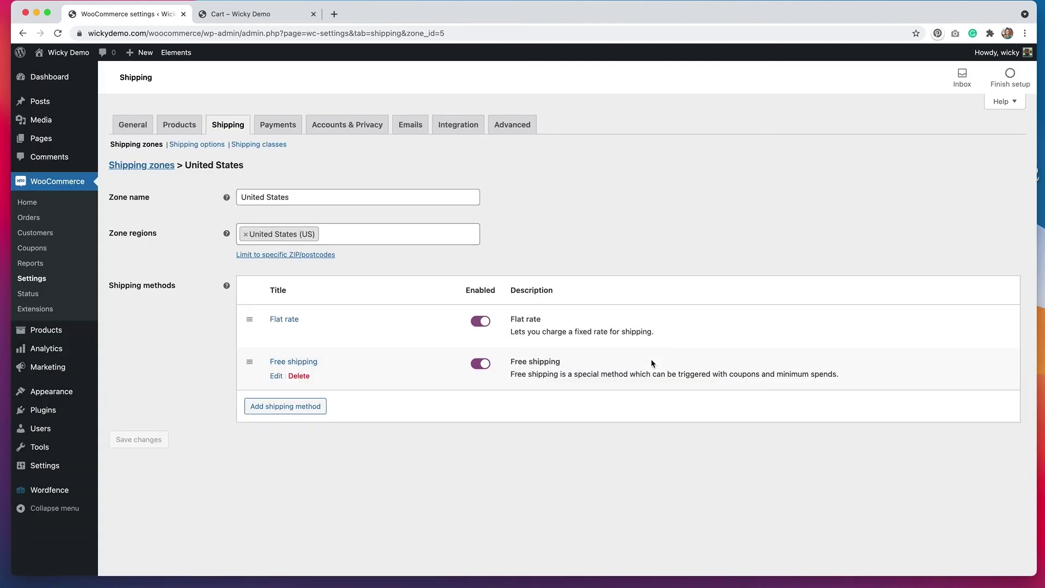
Require a minimum order amount of 50 for its free shipping, save, and go back.
left_click(274, 374)
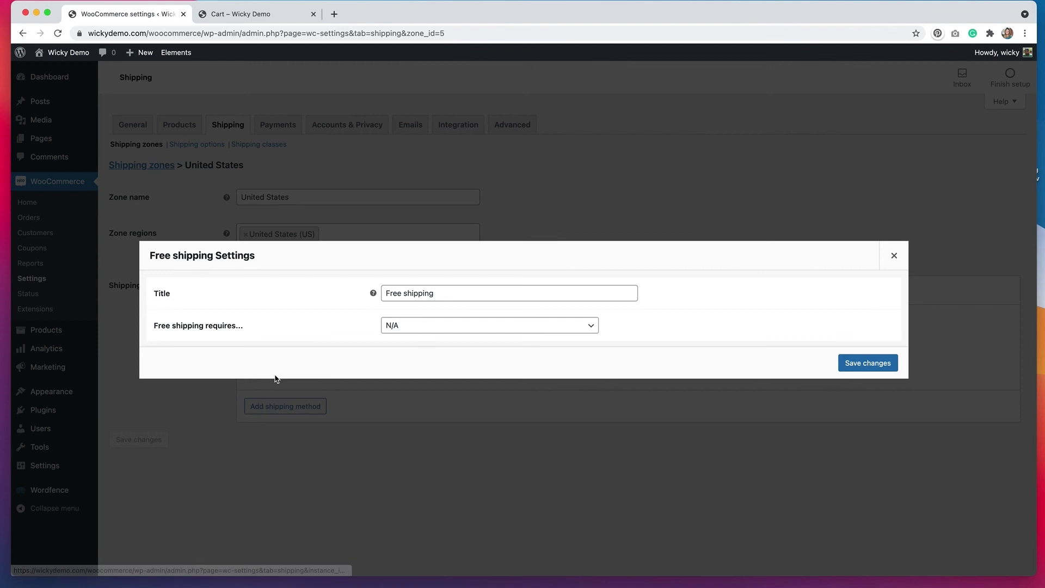
left_click(419, 329)
left_click(424, 352)
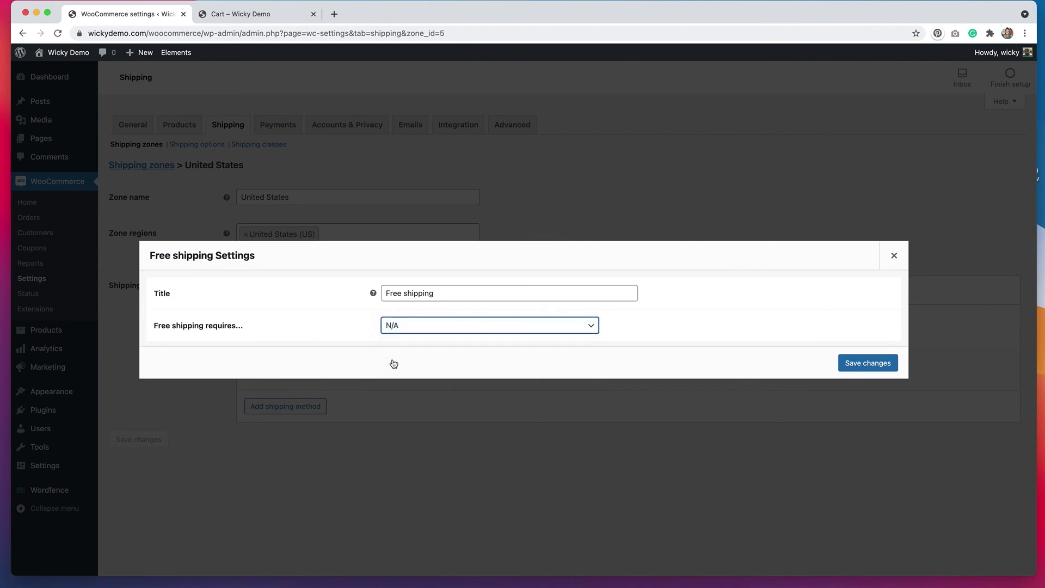
left_click(384, 326)
type("5")
left_click(867, 397)
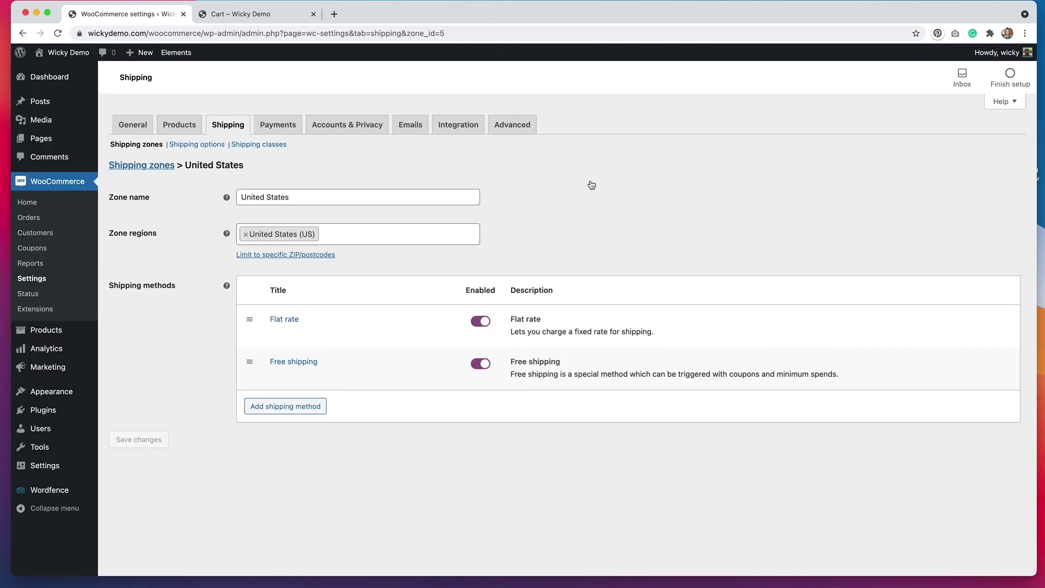
key("super+bracketleft")
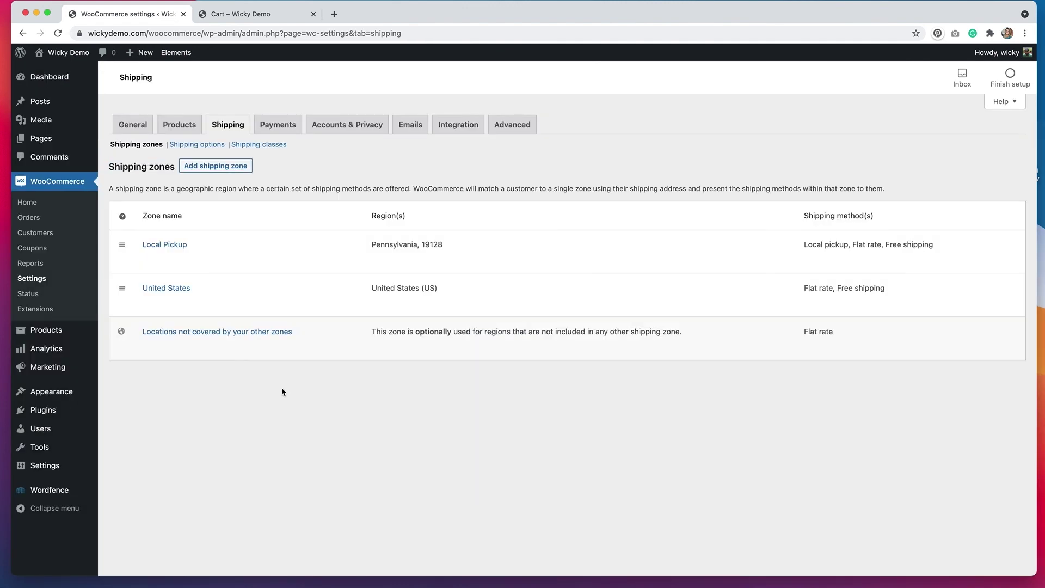
Add a Free shipping method to the 'Locations not covered by your other zones' zone.
left_click(210, 333)
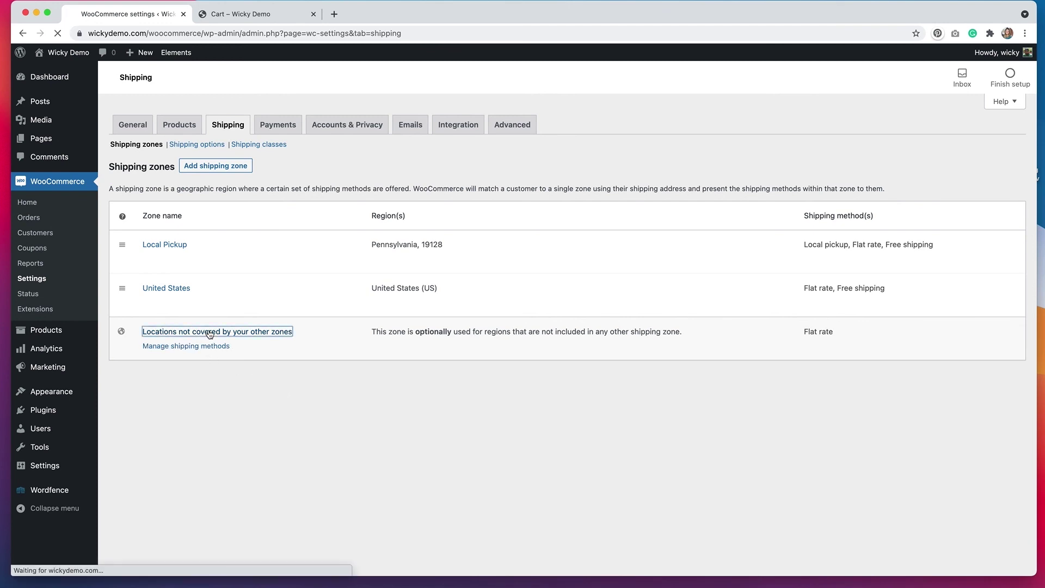
left_click(280, 277)
left_click(413, 315)
left_click(415, 325)
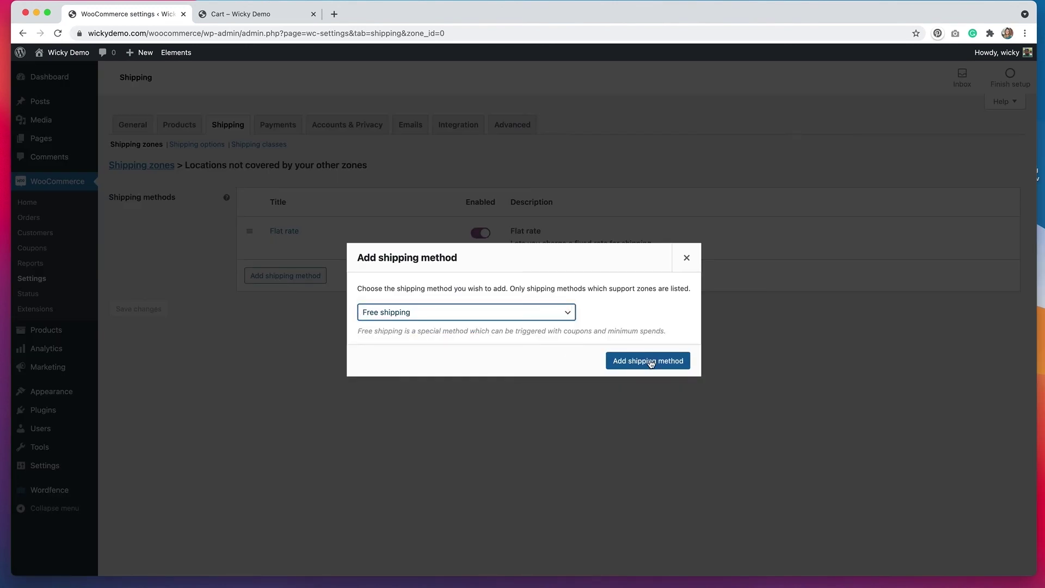
left_click(648, 361)
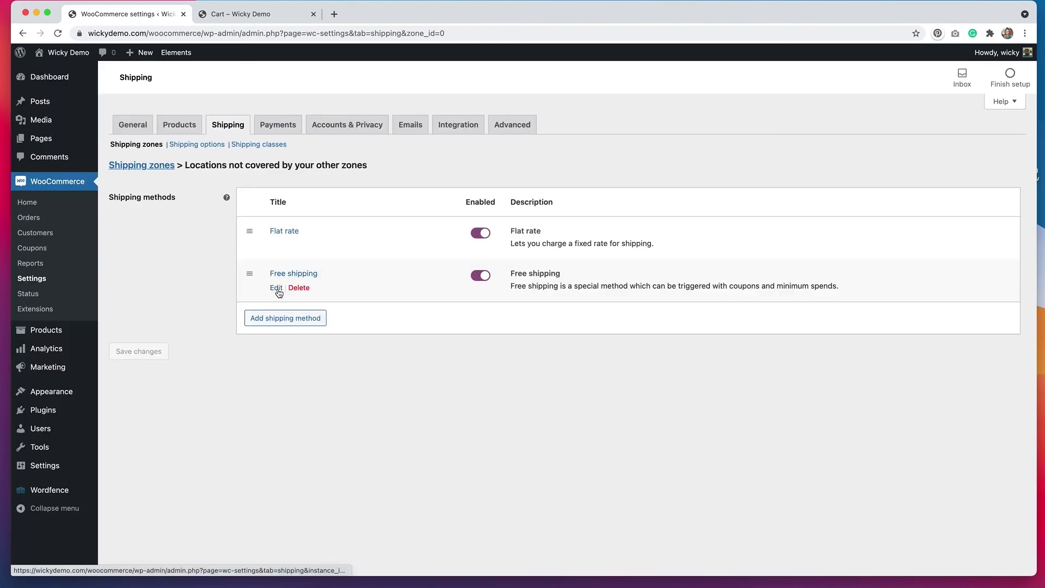
Require a 50 minimum order amount for that free shipping, save, and view the cart.
left_click(277, 290)
left_click(396, 330)
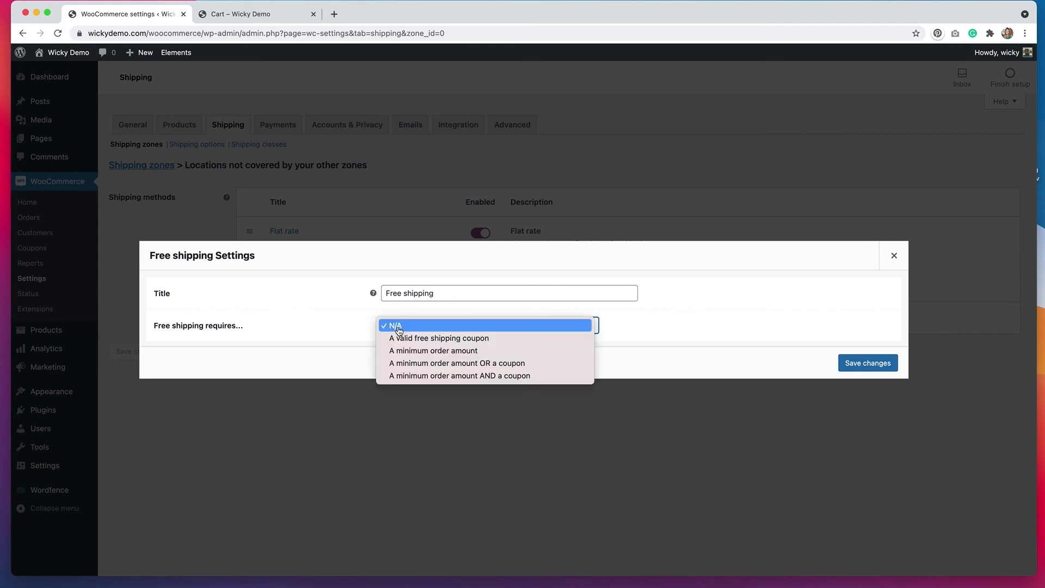
left_click(409, 355)
left_click(387, 325)
type("50")
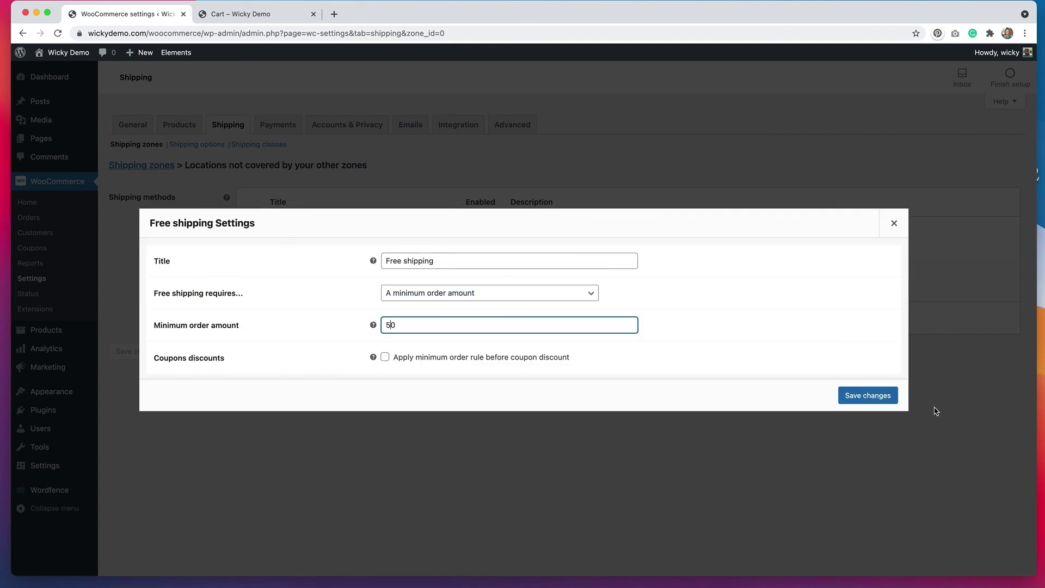
left_click(873, 401)
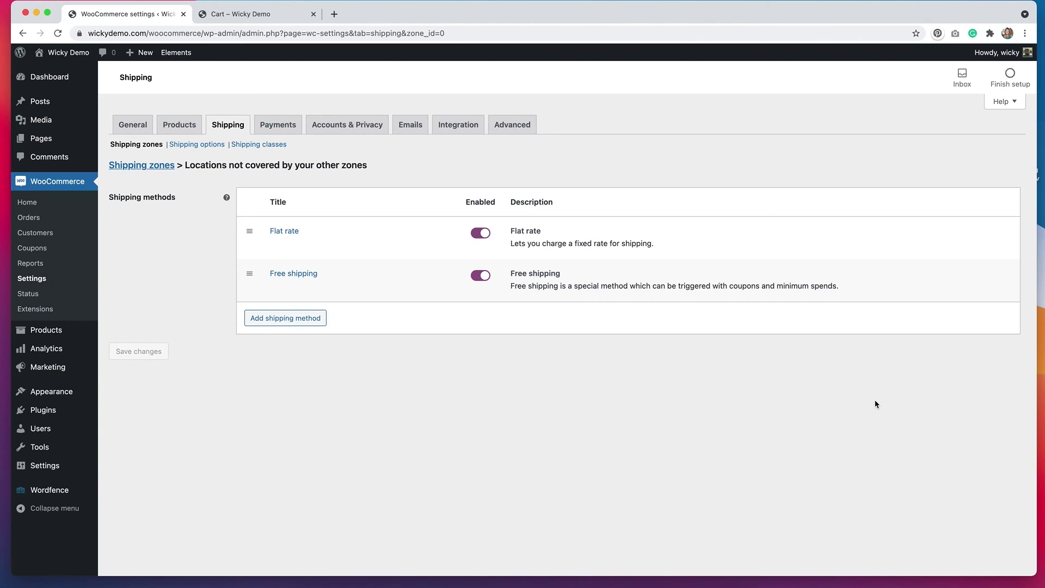
left_click(119, 165)
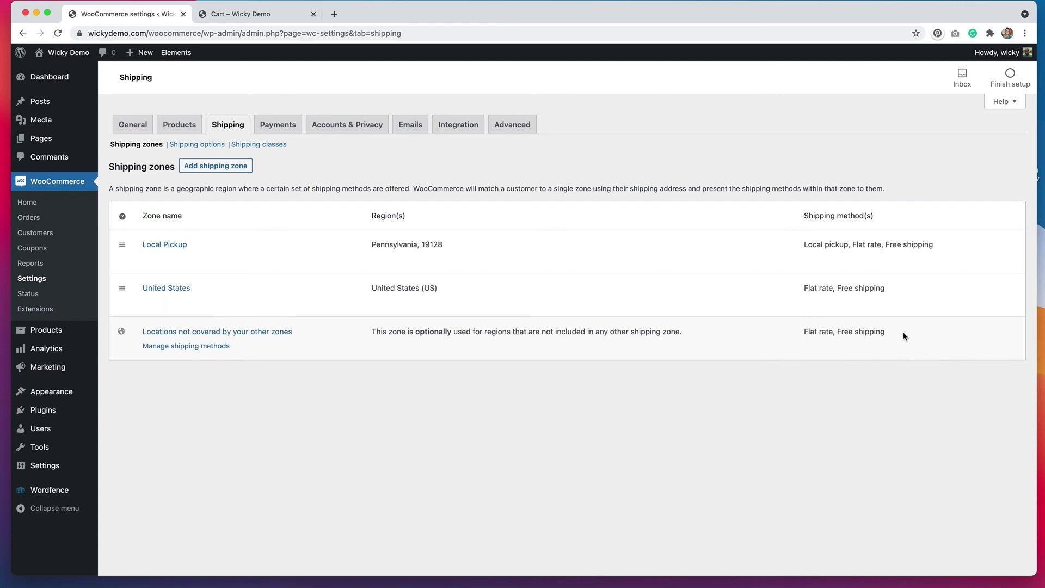
key("ctrl+Tab")
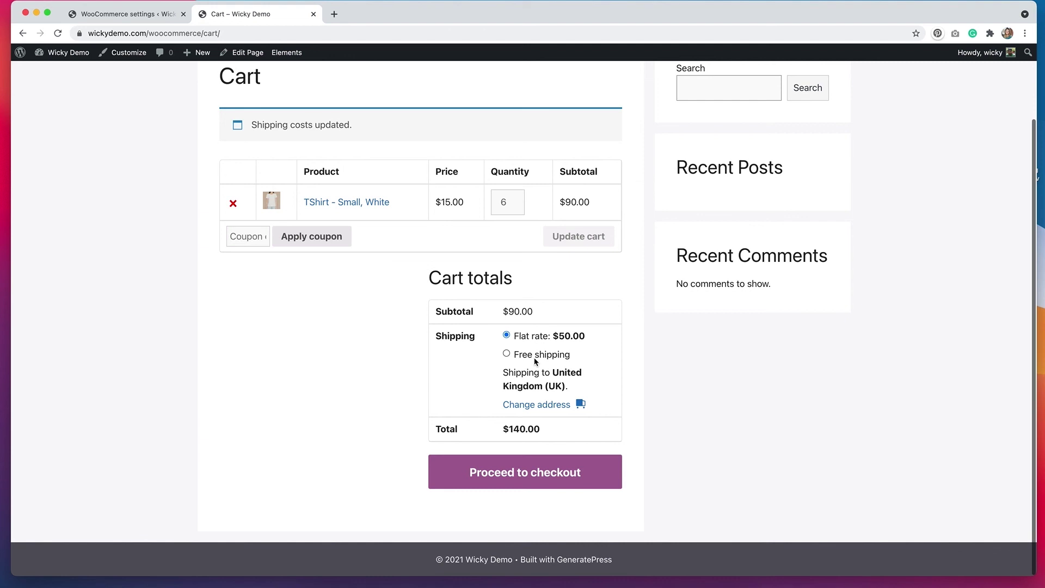
Confirm the UK cart offers a $50.00 Flat rate or Free shipping, then return to settings.
key("ctrl+shift+Tab")
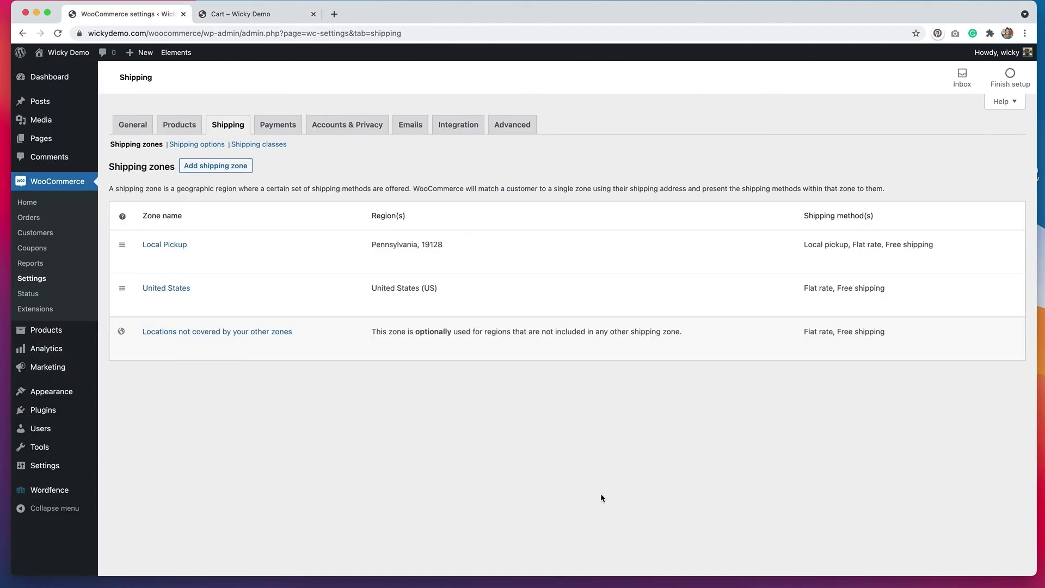